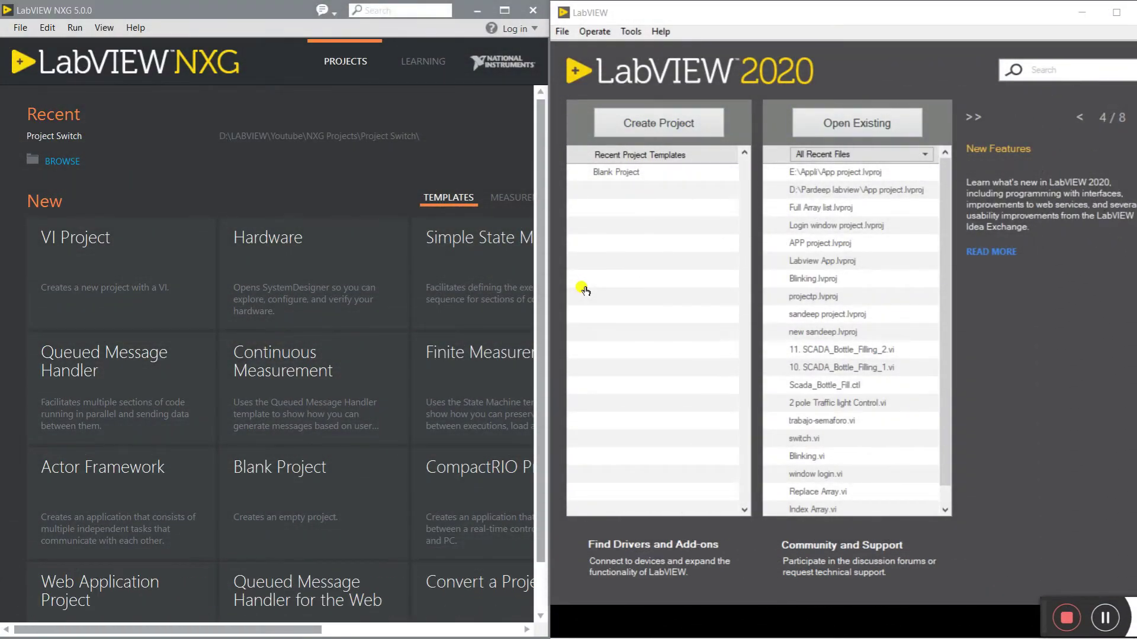
# Step: Create a new blank VI in LabVIEW 2020 from the File menu
pyautogui.moveTo(681, 626)
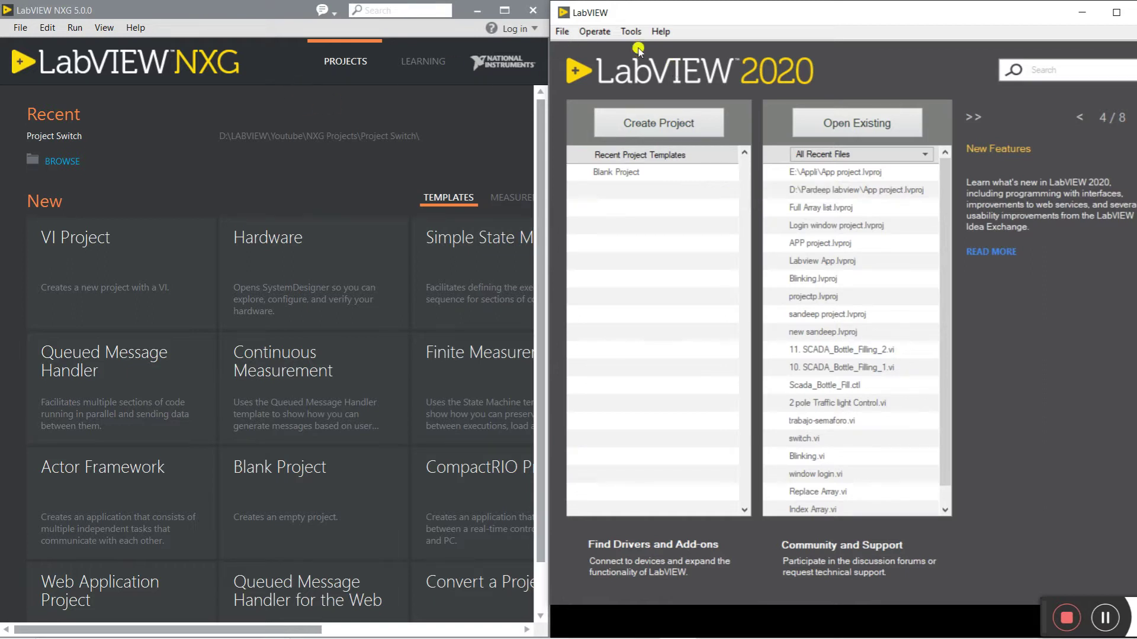
pyautogui.click(562, 32)
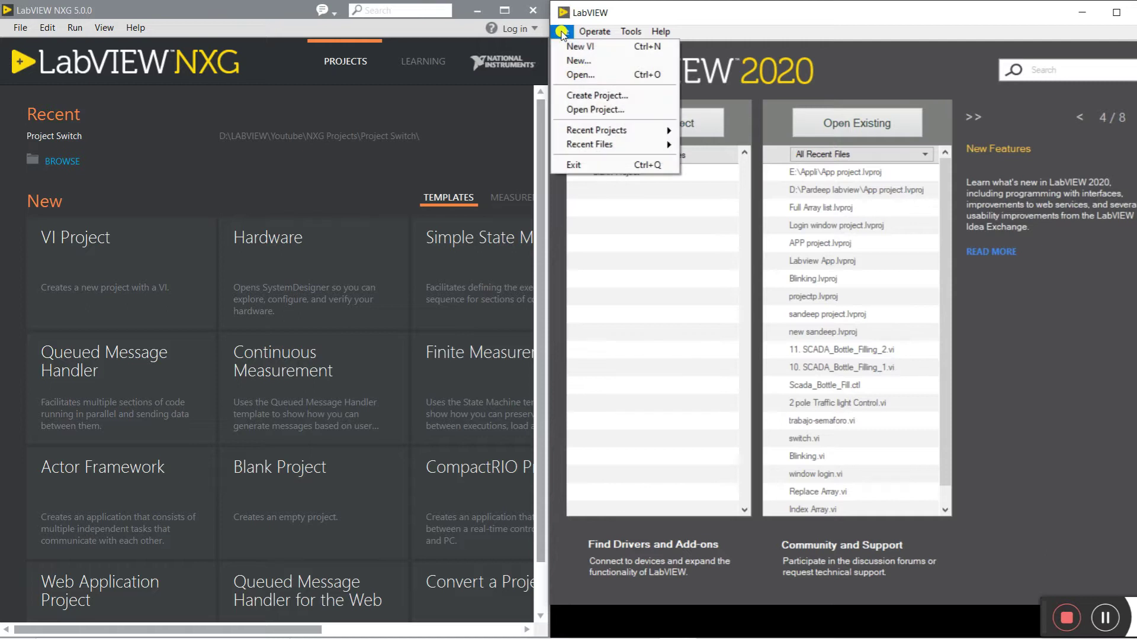
pyautogui.click(595, 47)
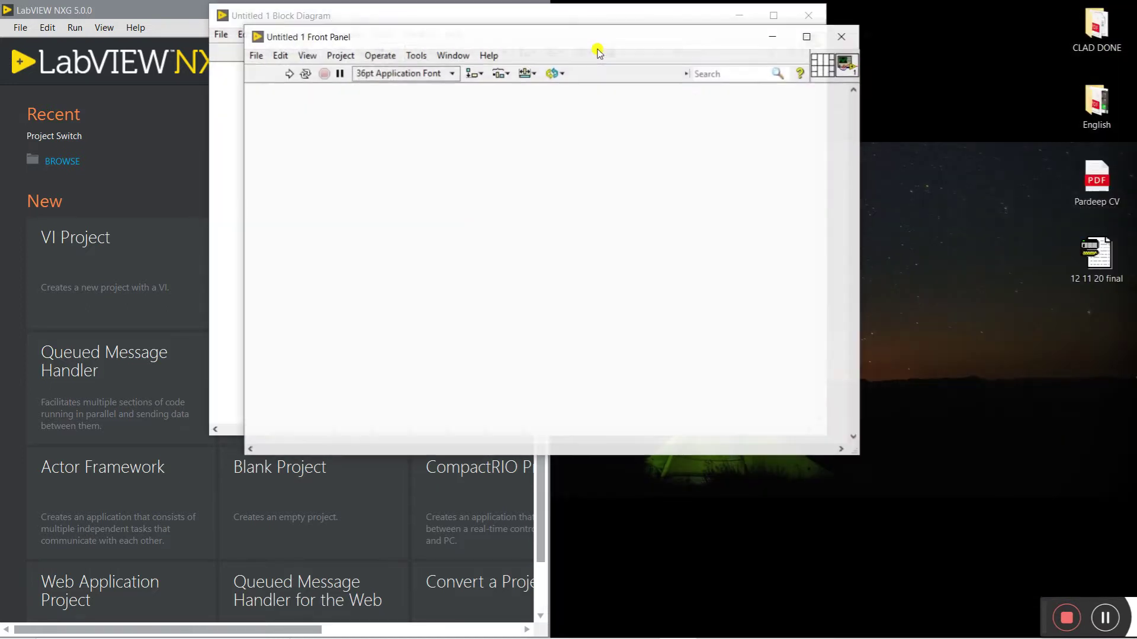
# Step: Arrange the Untitled 1 front panel and block diagram on the right half of the screen
pyautogui.moveTo(541, 92); pyautogui.dragTo(365, 218)
pyautogui.moveTo(531, 25); pyautogui.dragTo(1008, 225)
pyautogui.moveTo(385, 205); pyautogui.dragTo(957, 312)
pyautogui.moveTo(904, 221); pyautogui.dragTo(796, 36)
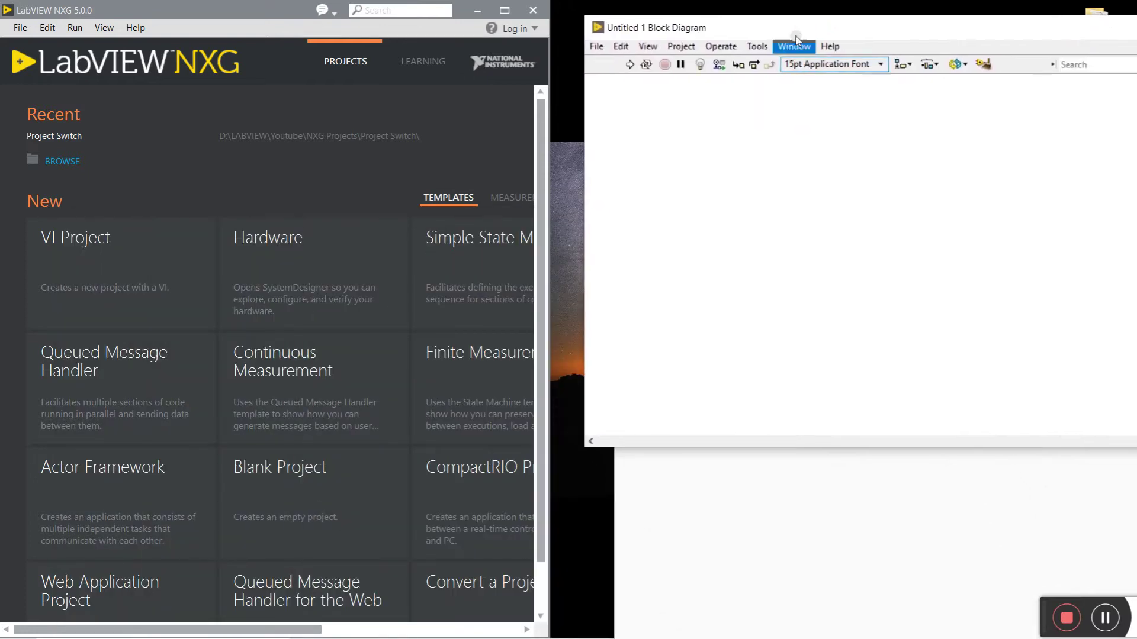
pyautogui.click(771, 475)
pyautogui.click(108, 262)
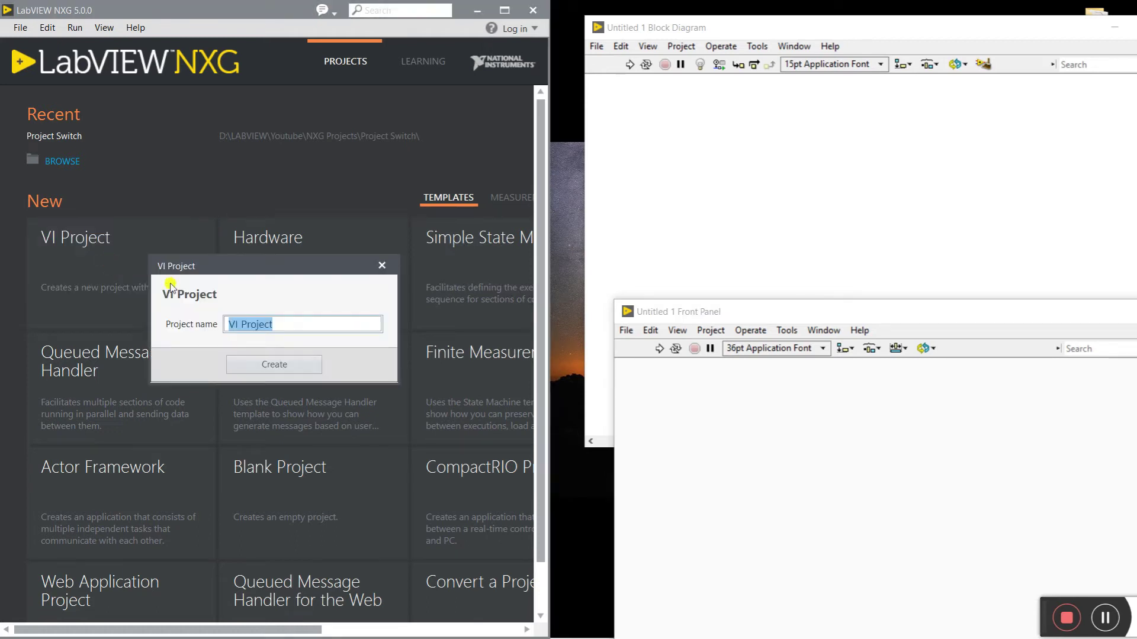
# Step: Rename the NXG VI project to 'project 1' and create it
pyautogui.doubleClick(295, 325)
pyautogui.moveTo(294, 325); pyautogui.dragTo(229, 327)
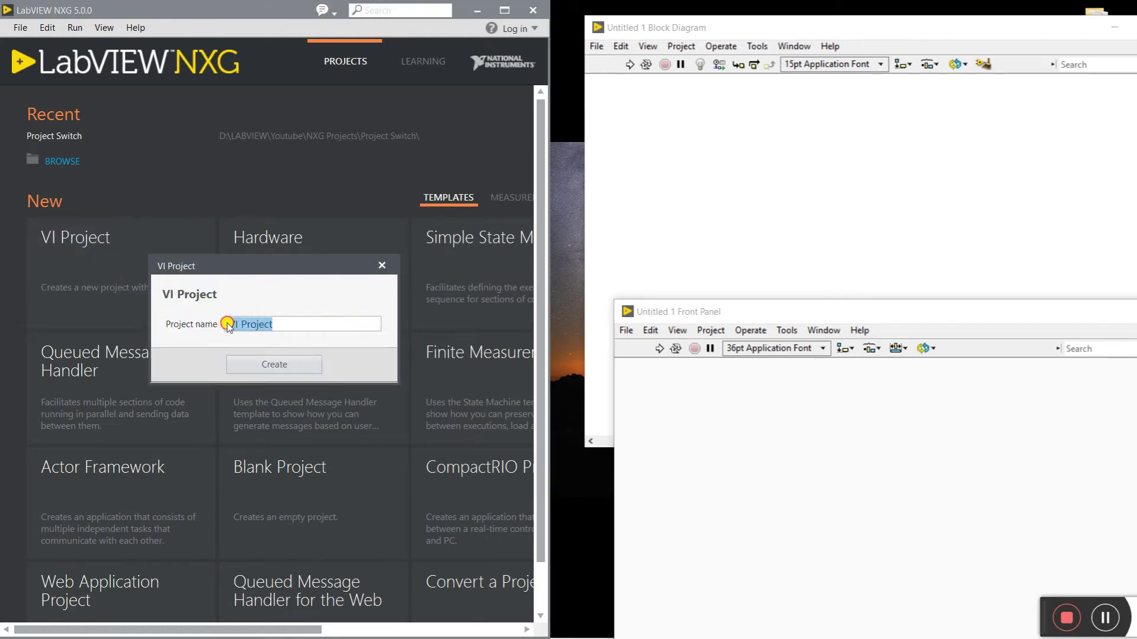
pyautogui.write('Pr')
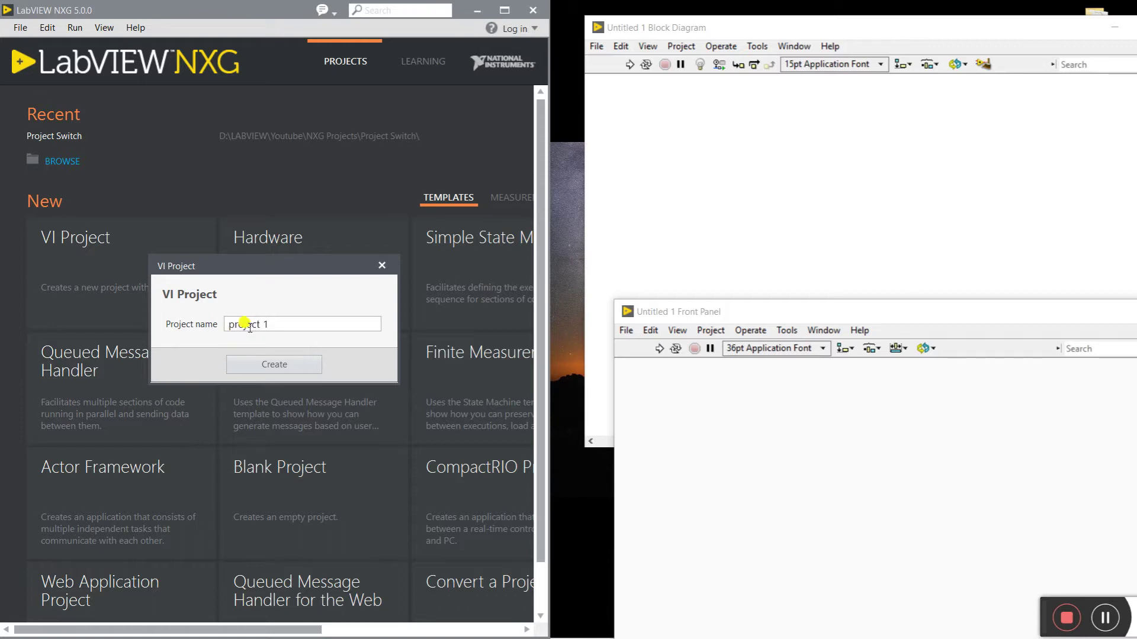
pyautogui.click(293, 362)
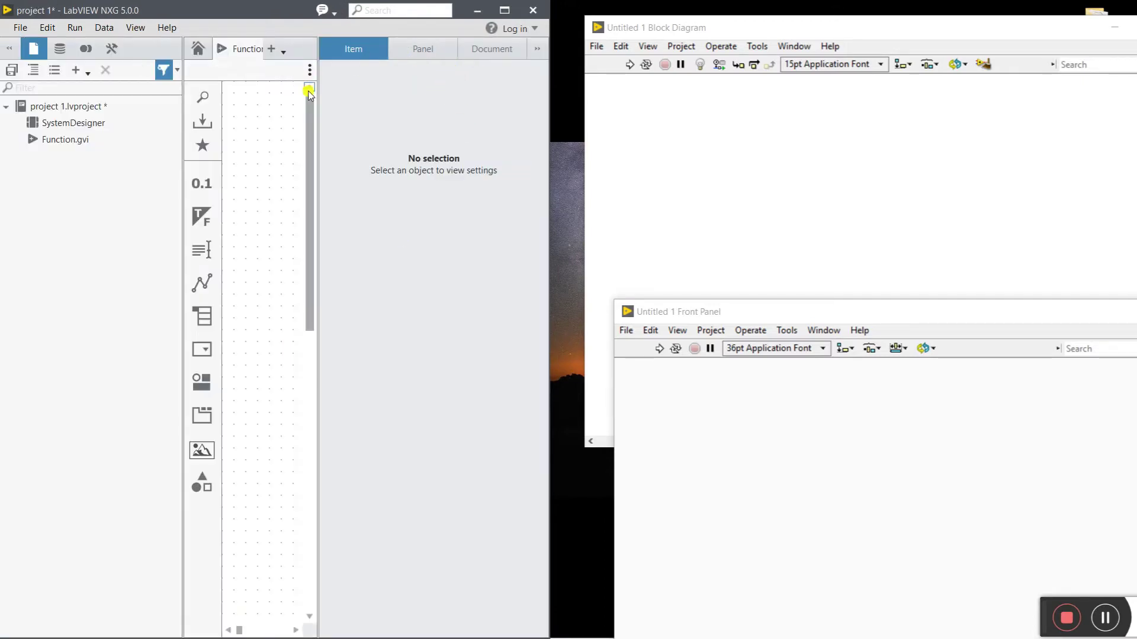
# Step: Hide the NXG properties pane and show the Function.gvi diagram view
pyautogui.click(535, 58)
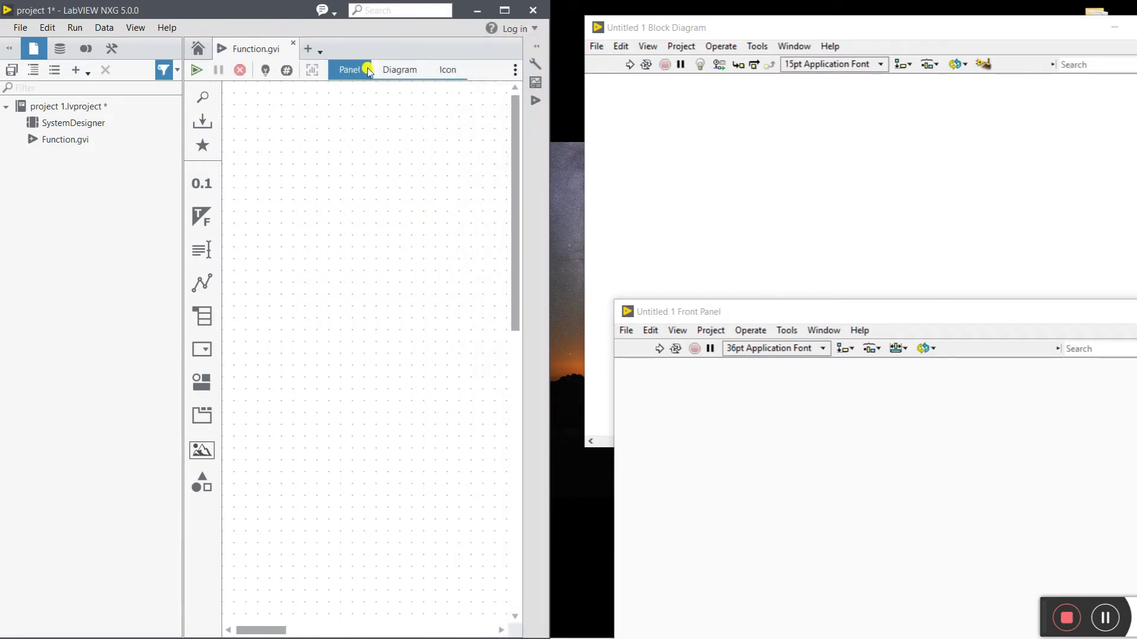
pyautogui.click(407, 69)
pyautogui.click(350, 69)
pyautogui.click(407, 70)
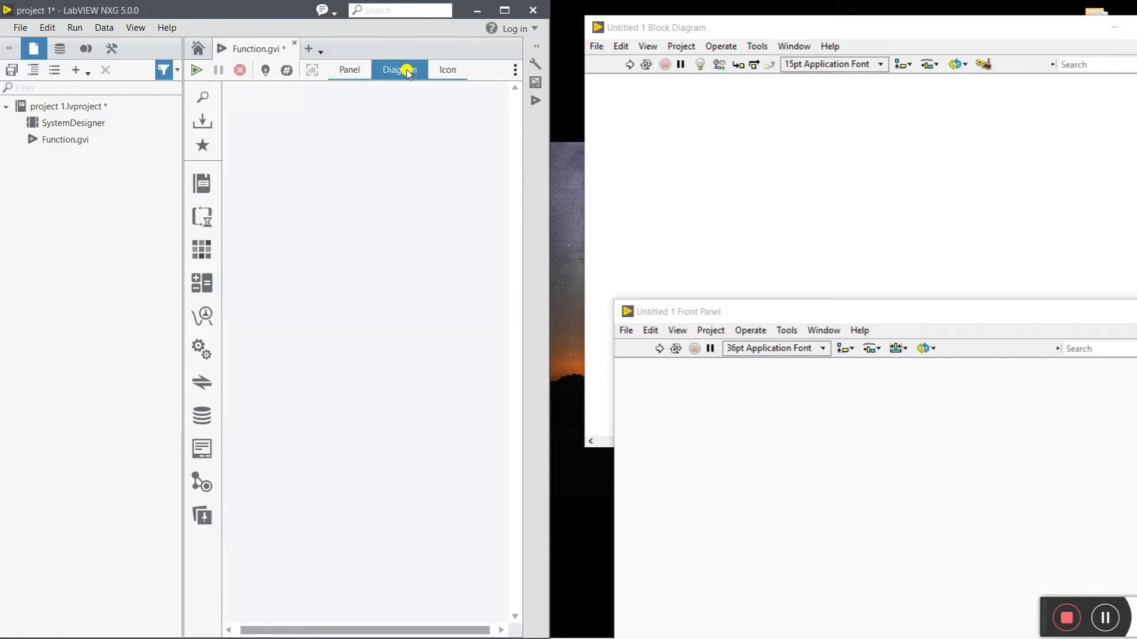
pyautogui.click(352, 71)
pyautogui.click(381, 71)
pyautogui.click(348, 69)
pyautogui.click(406, 71)
# Step: Move the block diagram to the top and the 2020 front panel to the centre
pyautogui.moveTo(739, 30); pyautogui.dragTo(723, 18)
pyautogui.click(830, 490)
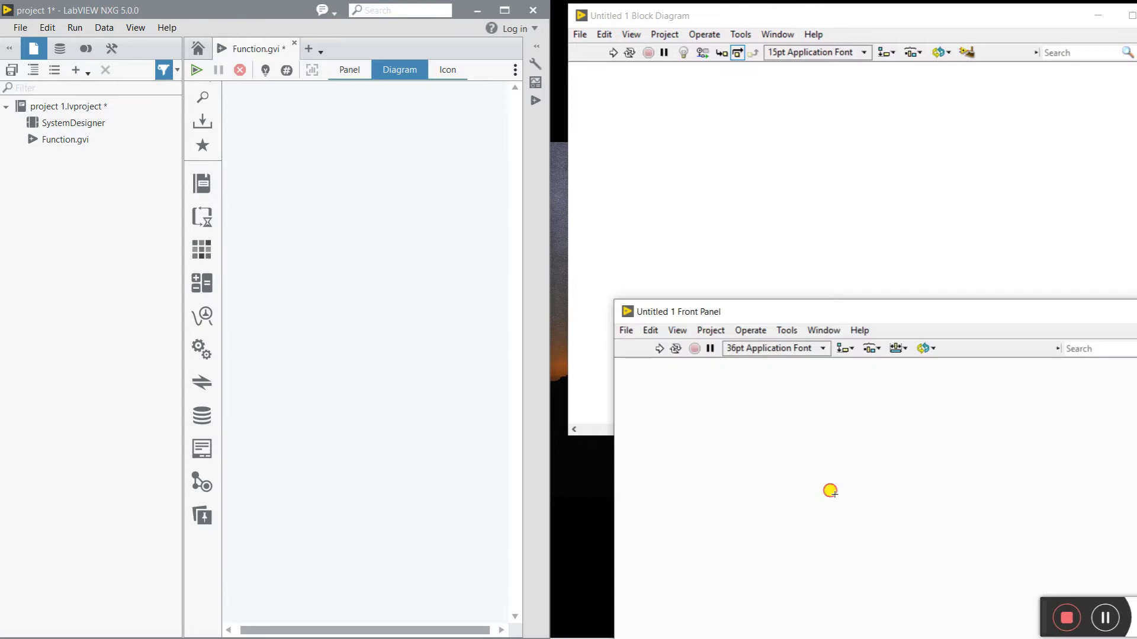
pyautogui.moveTo(878, 312); pyautogui.dragTo(833, 324)
pyautogui.moveTo(903, 320); pyautogui.dragTo(814, 123)
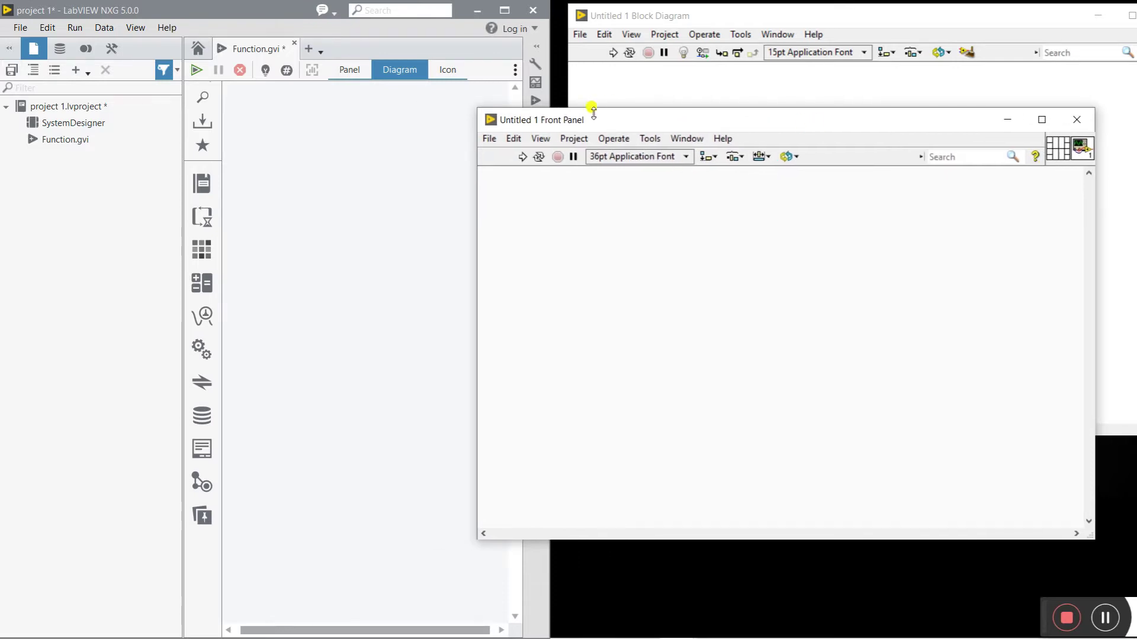
pyautogui.rightClick(1087, 230)
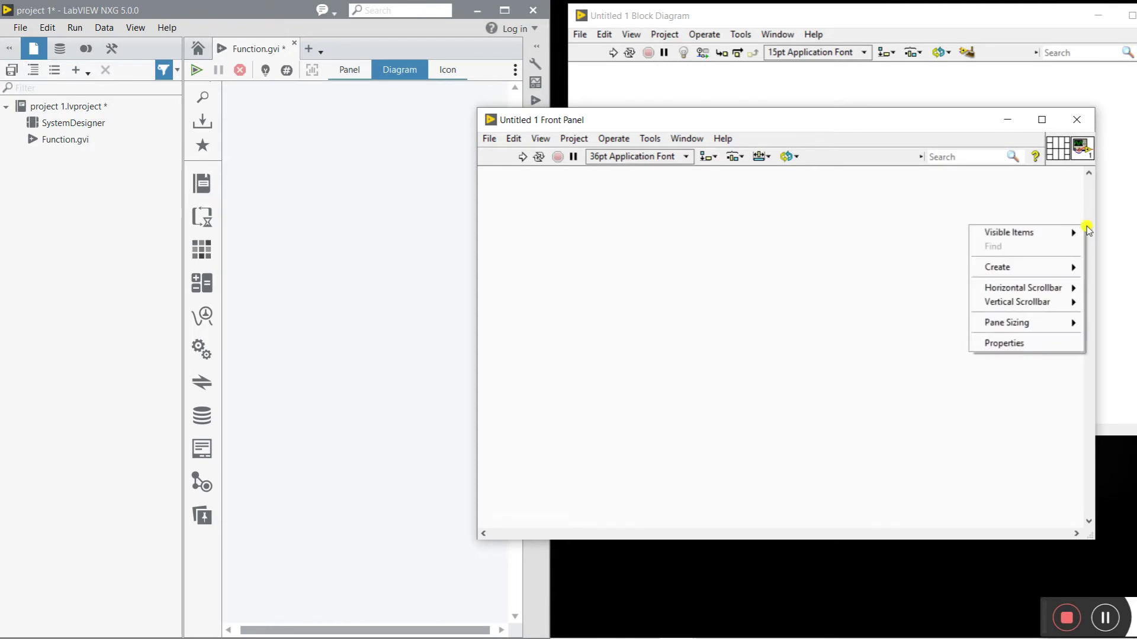
# Step: Set the Untitled 1 front panel pane background to Metal - Brushed in Pane Properties
pyautogui.click(1032, 344)
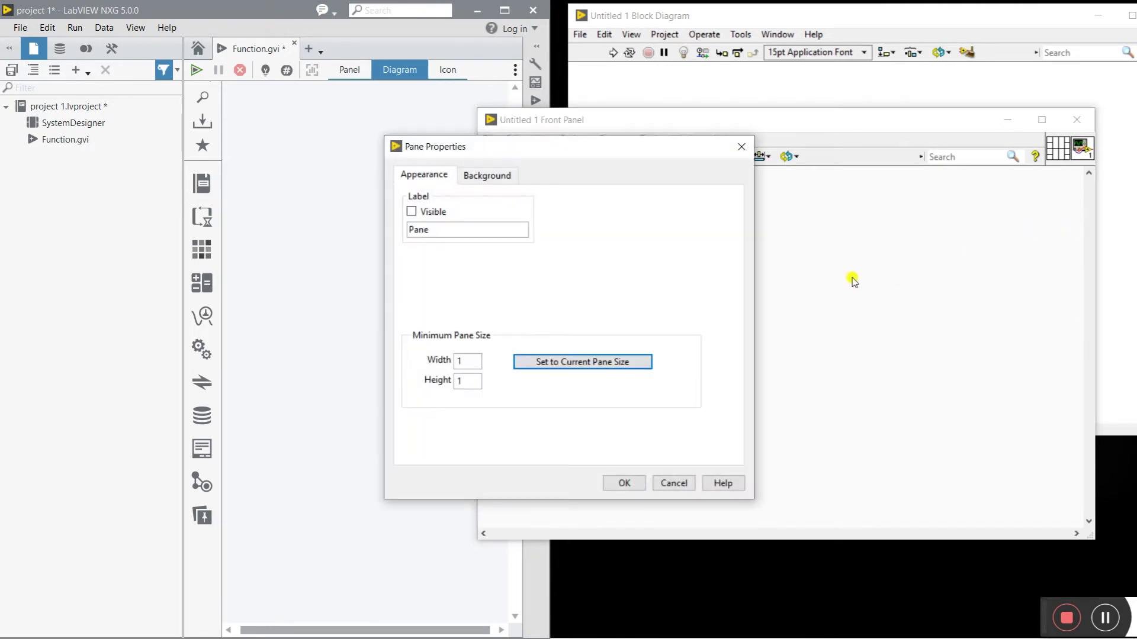
pyautogui.click(486, 175)
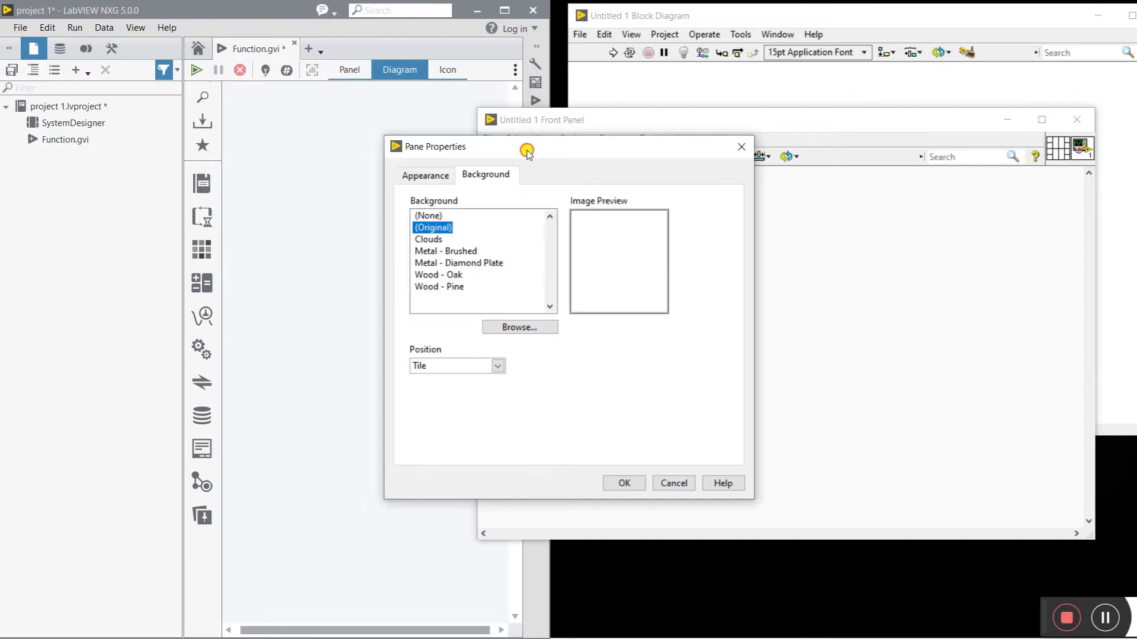
pyautogui.moveTo(521, 148); pyautogui.dragTo(794, 152)
pyautogui.press('Down')
pyautogui.press('Down')
pyautogui.press('Down')
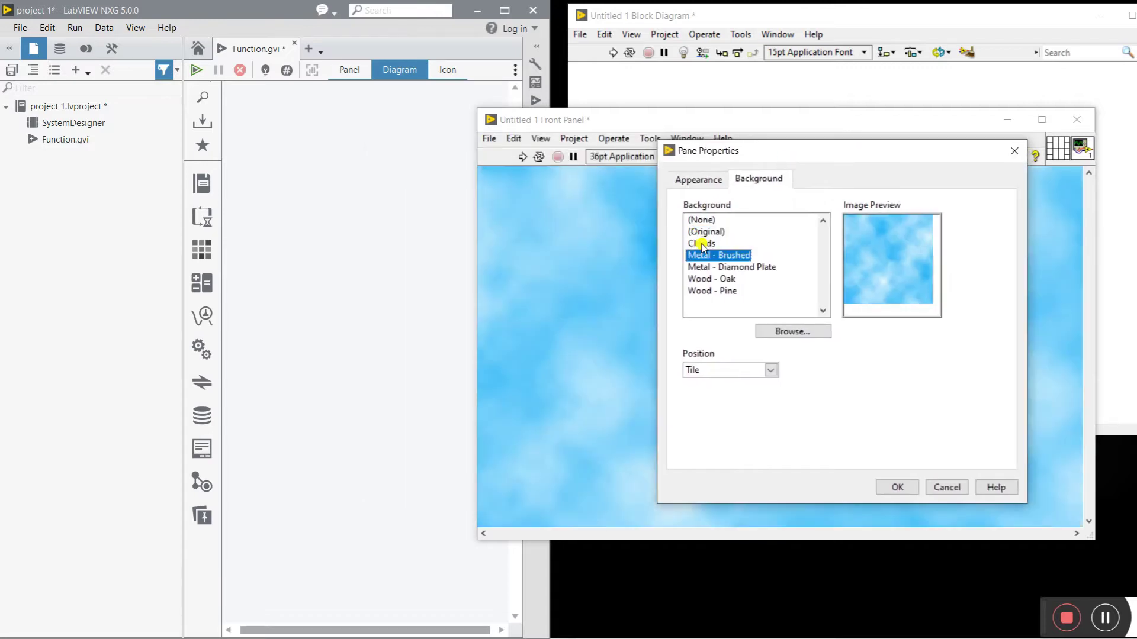
pyautogui.press('Up')
pyautogui.press('Down')
pyautogui.press('Down')
pyautogui.press('Down')
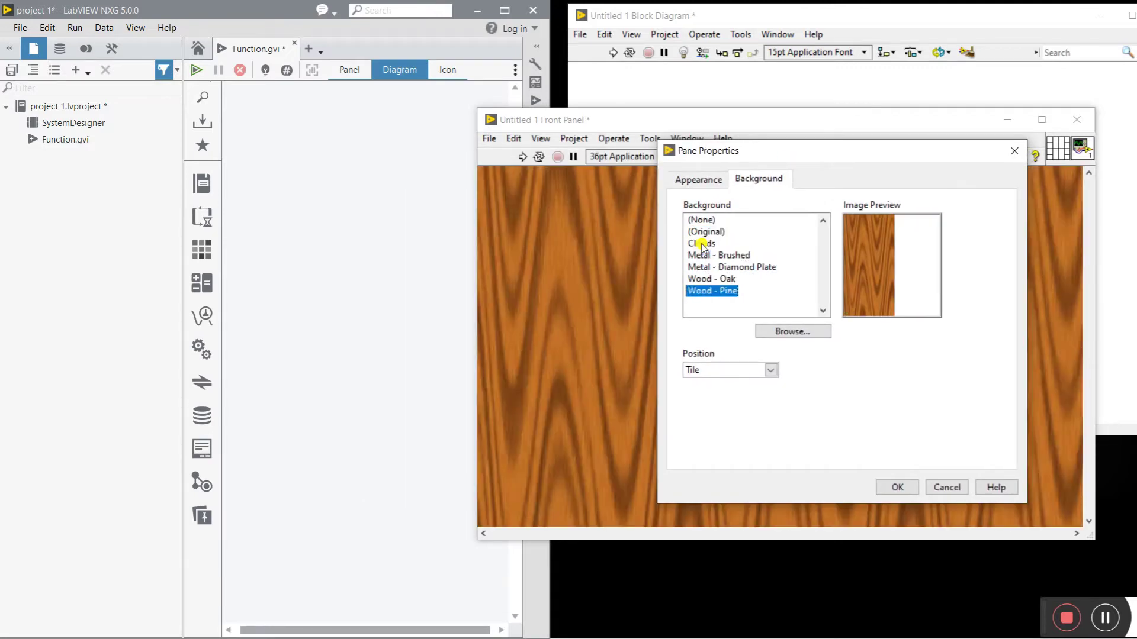
pyautogui.press('Up')
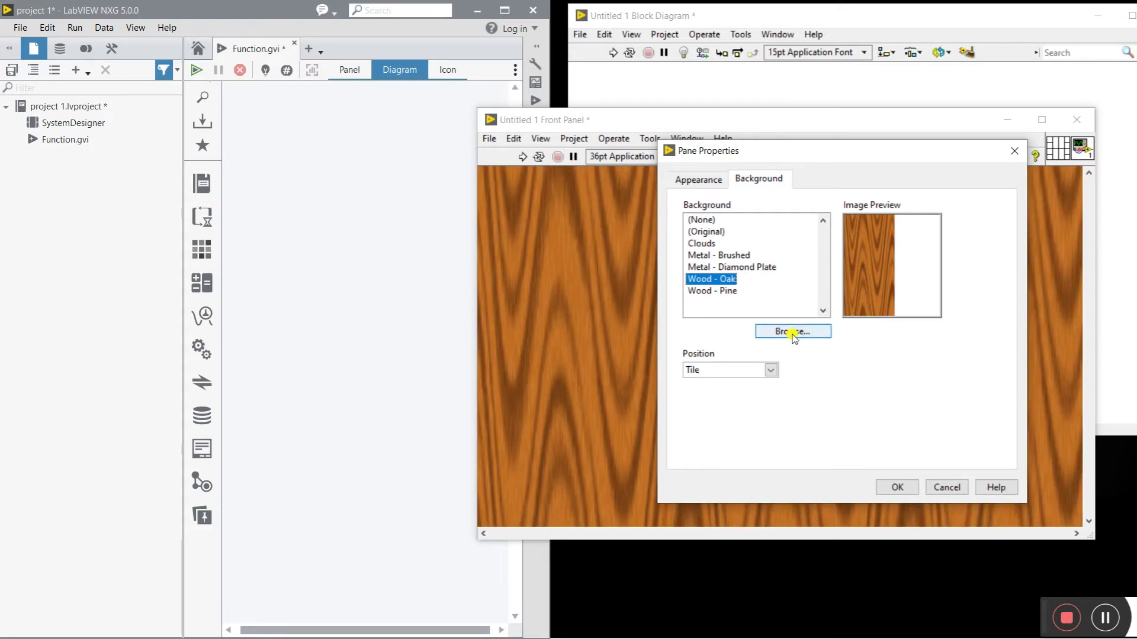
pyautogui.click(715, 258)
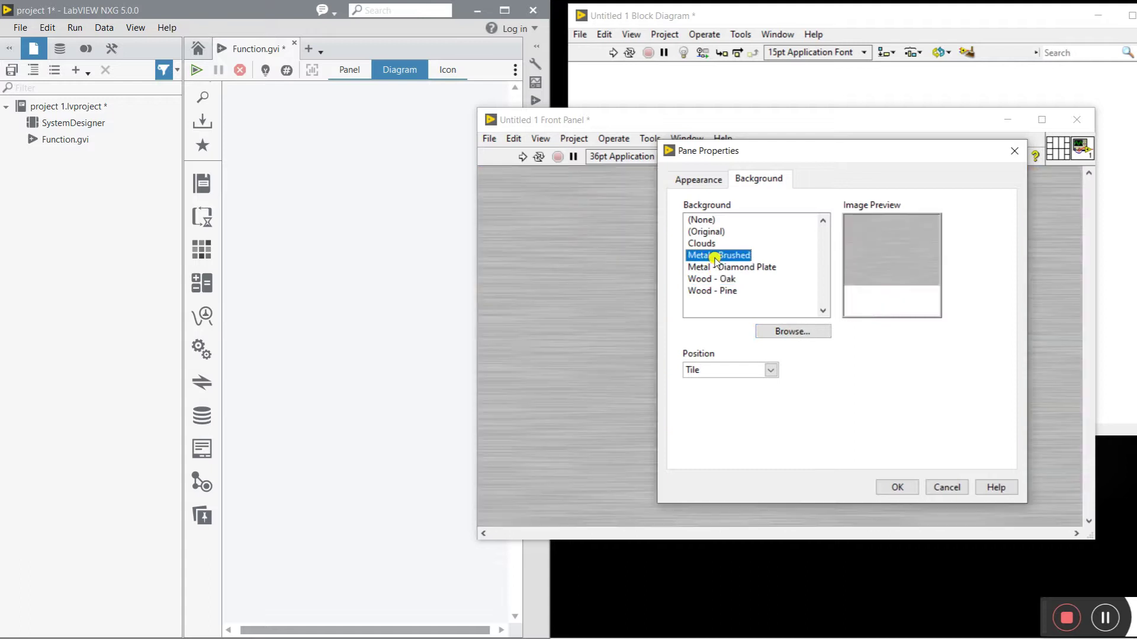
pyautogui.click(894, 488)
pyautogui.moveTo(807, 127); pyautogui.dragTo(826, 190)
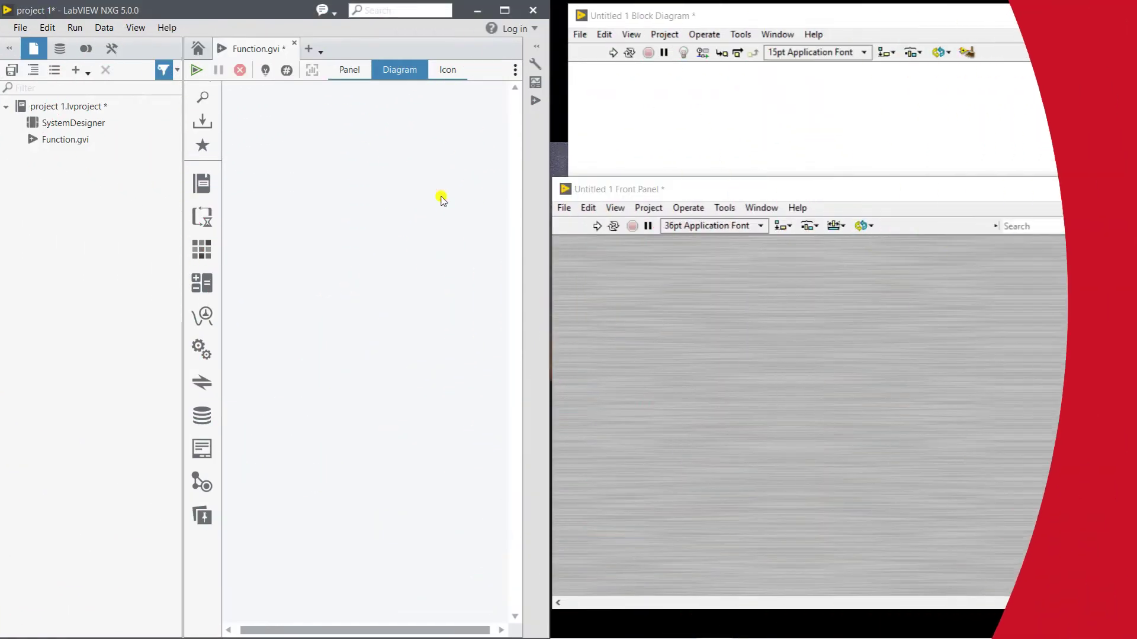
# Step: Maximize NXG and set the Function.gvi panel background colour to red
pyautogui.click(507, 12)
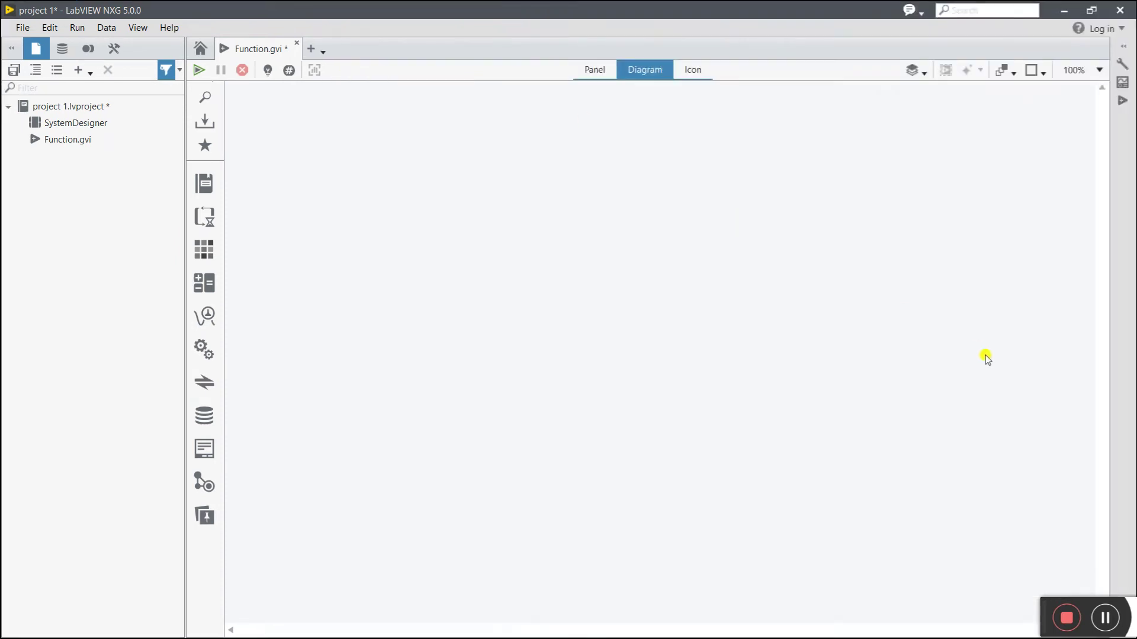
pyautogui.click(593, 69)
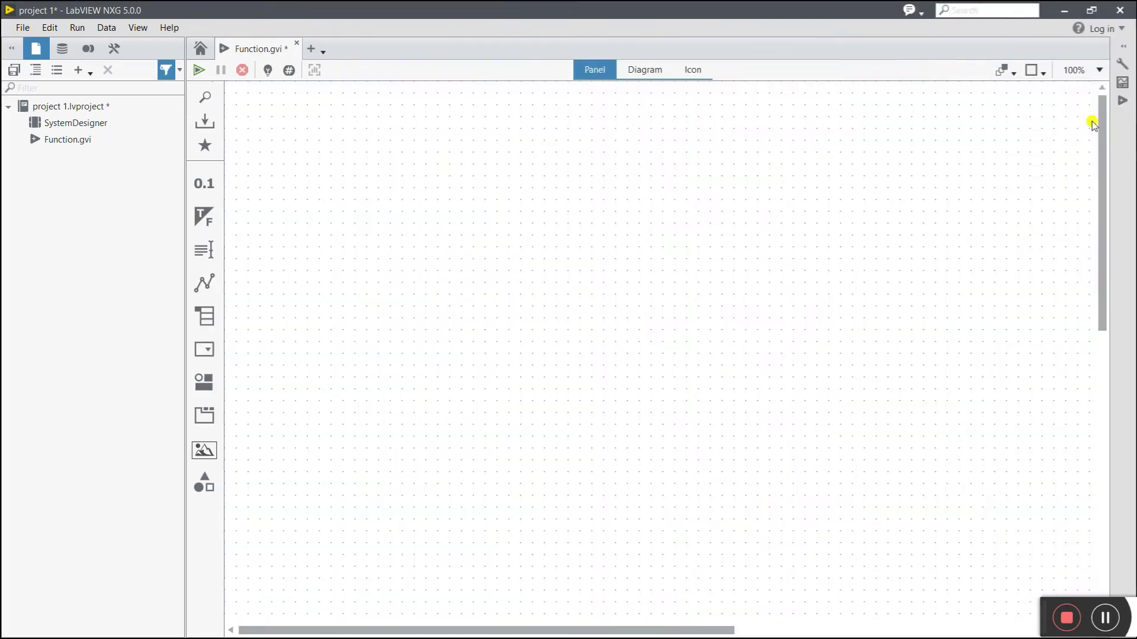
pyautogui.click(1124, 84)
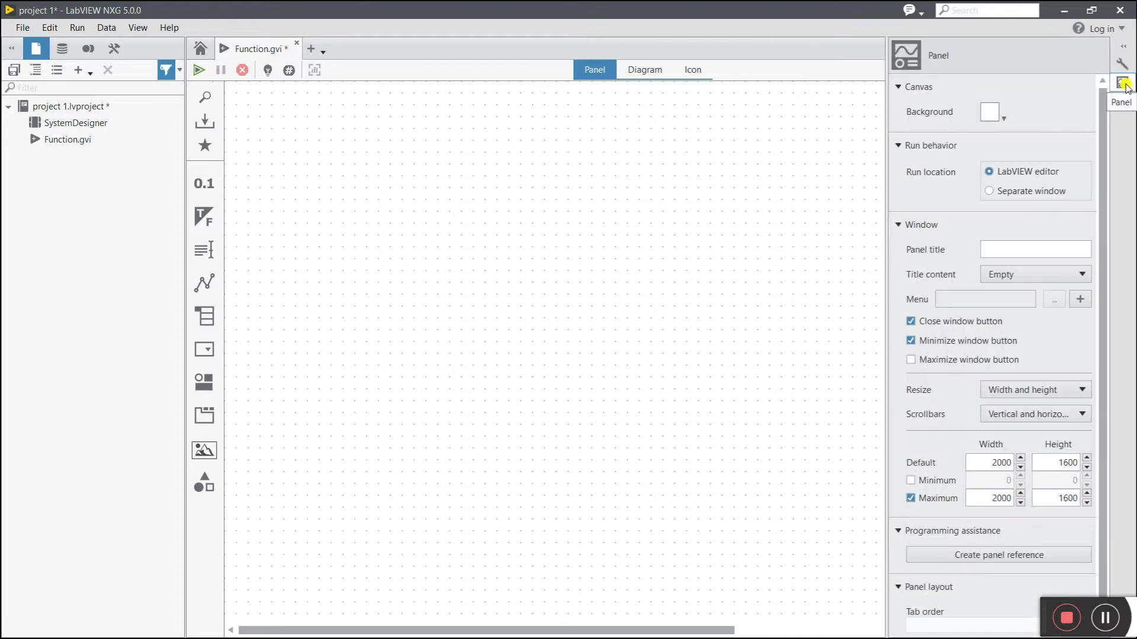
pyautogui.click(1002, 118)
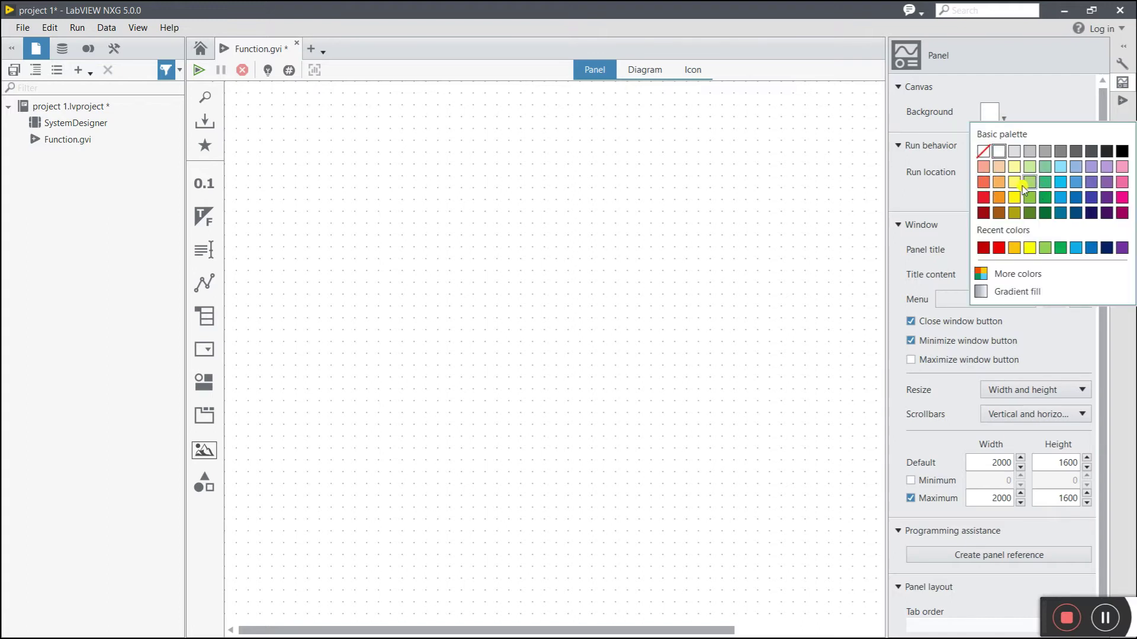
pyautogui.click(983, 198)
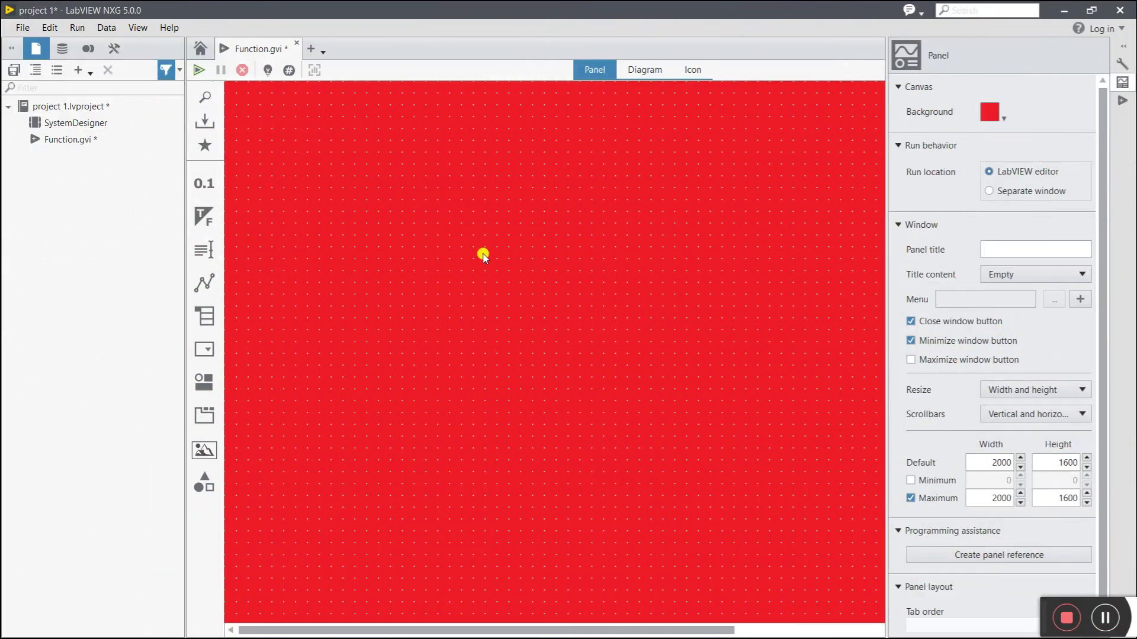
pyautogui.click(1005, 120)
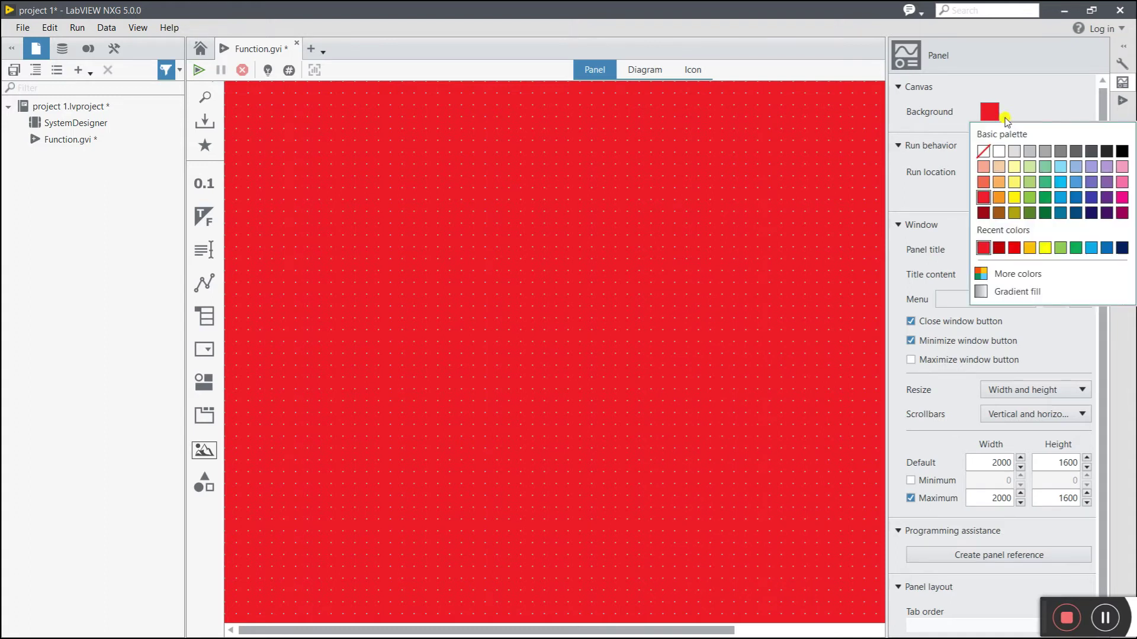
pyautogui.click(1041, 297)
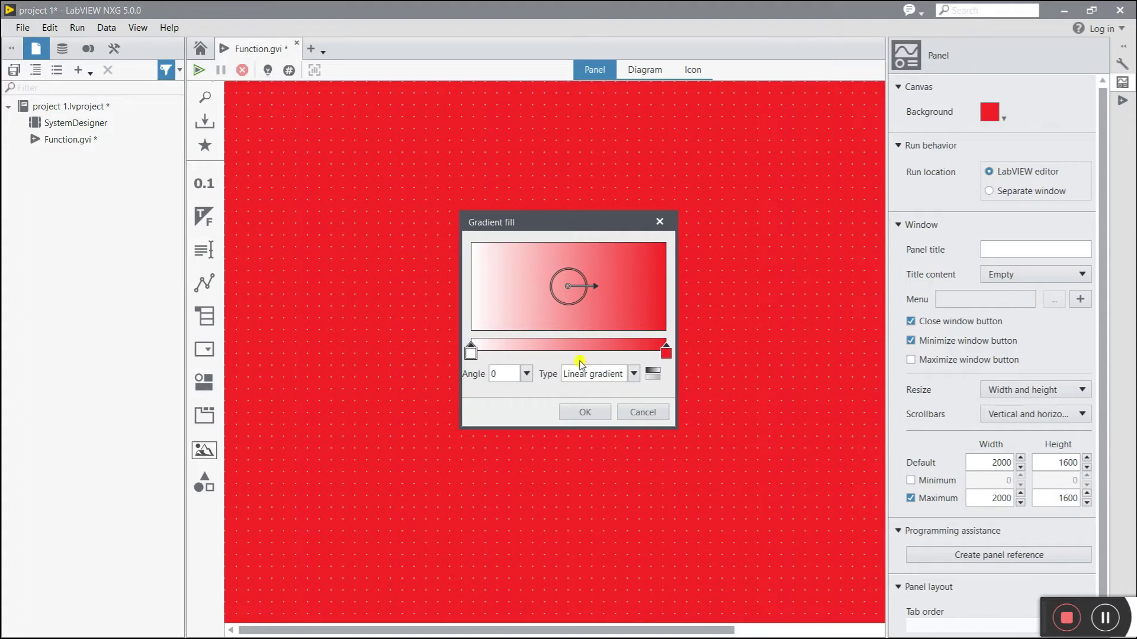
pyautogui.moveTo(594, 286); pyautogui.dragTo(570, 320)
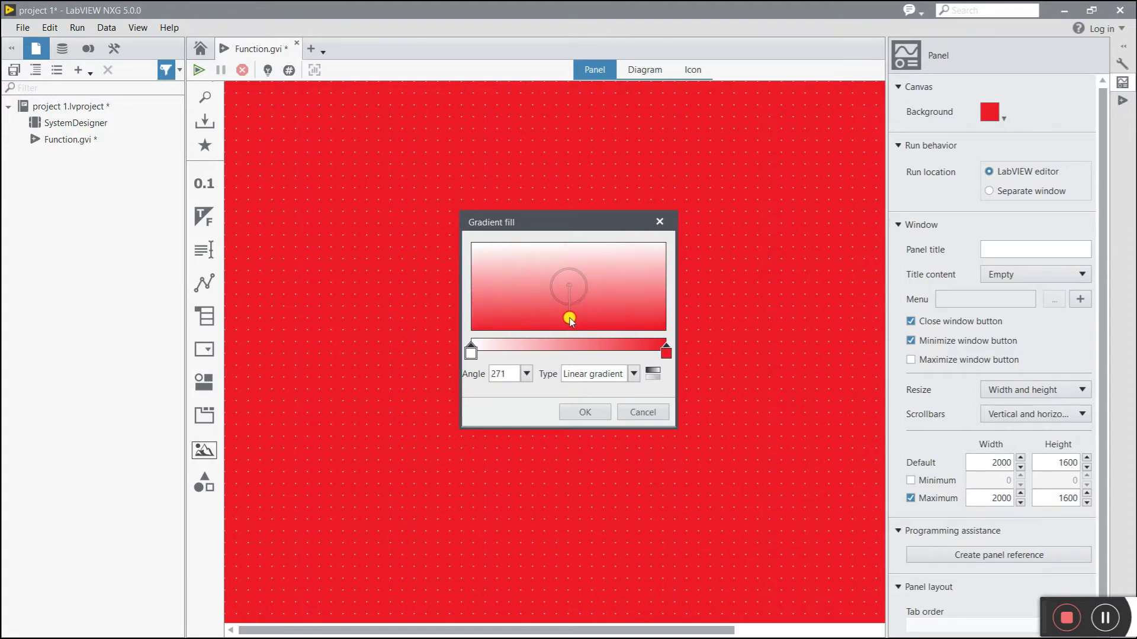
pyautogui.click(577, 414)
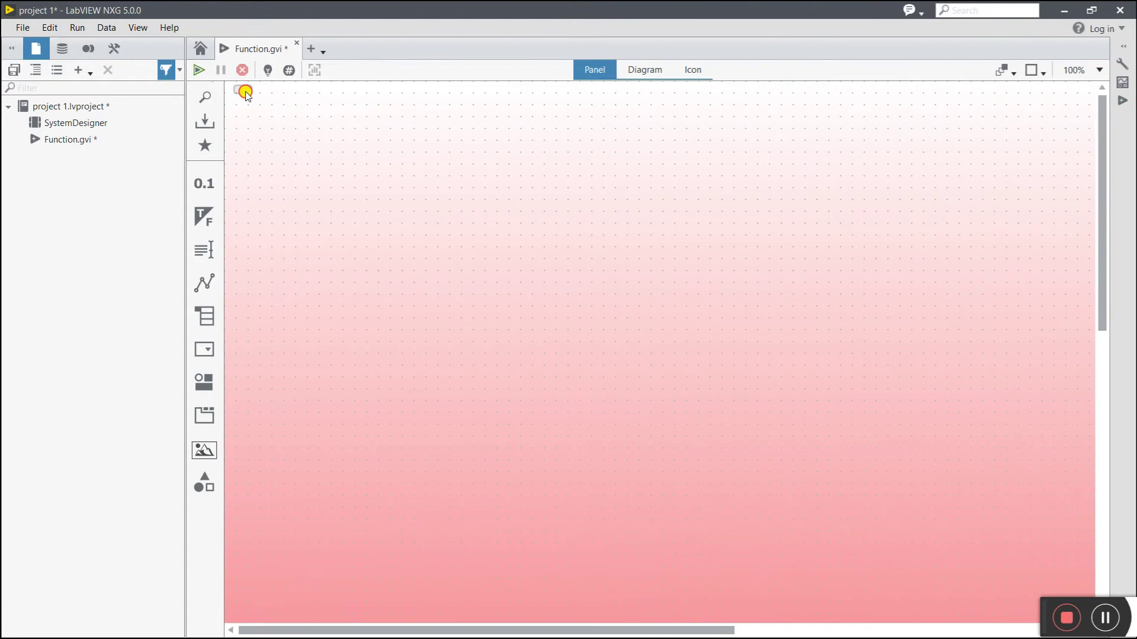
pyautogui.moveTo(245, 93); pyautogui.dragTo(1064, 287)
pyautogui.moveTo(258, 407); pyautogui.dragTo(822, 386)
# Step: Tile the brushed-metal front panel and block diagram side by side at full height
pyautogui.click(1091, 10)
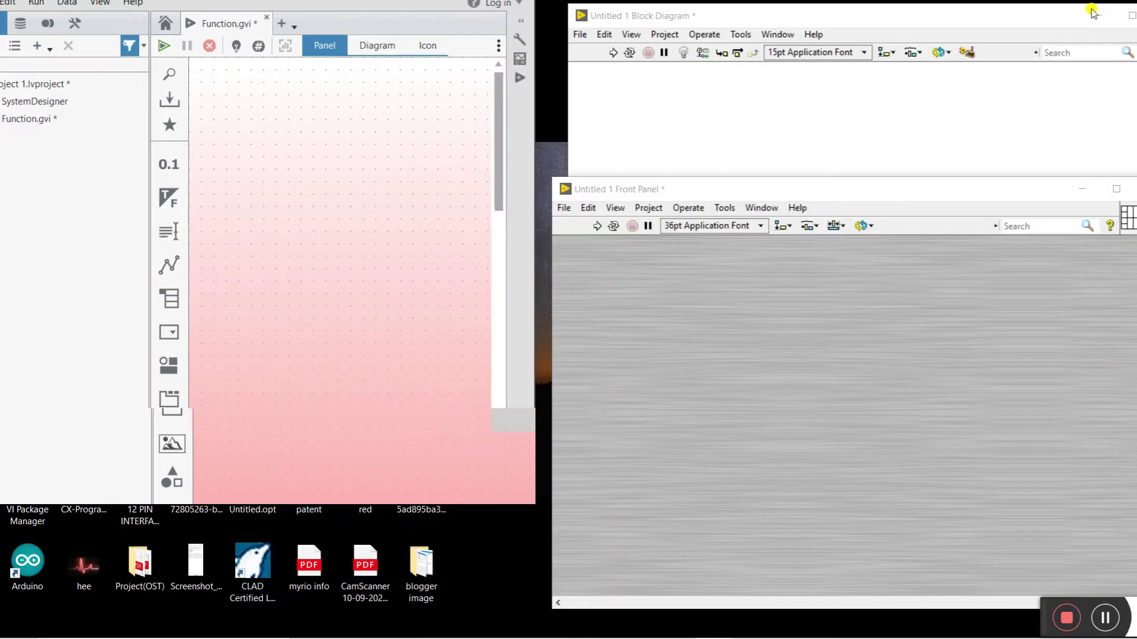
pyautogui.click(721, 111)
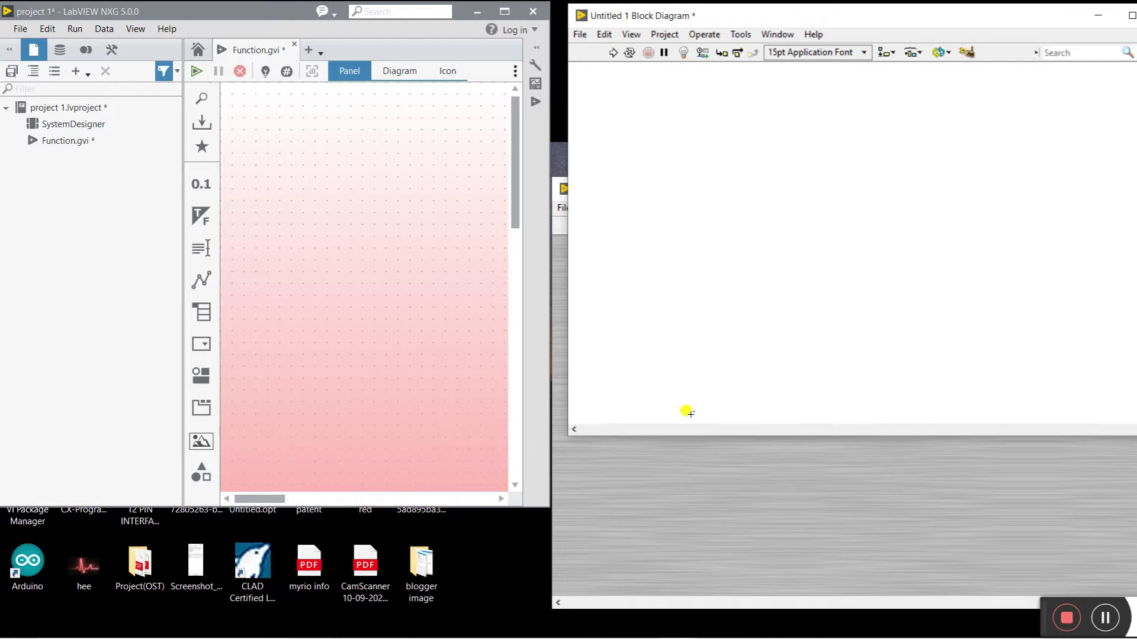
pyautogui.click(721, 480)
pyautogui.moveTo(740, 176); pyautogui.dragTo(739, 169)
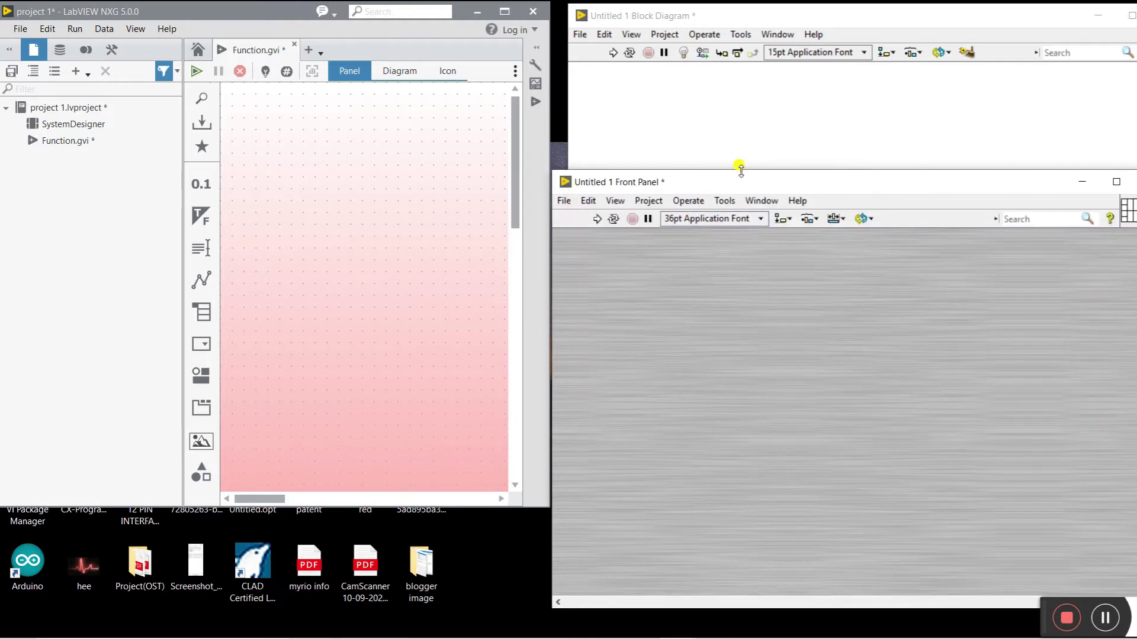
pyautogui.moveTo(560, 74); pyautogui.dragTo(541, 74)
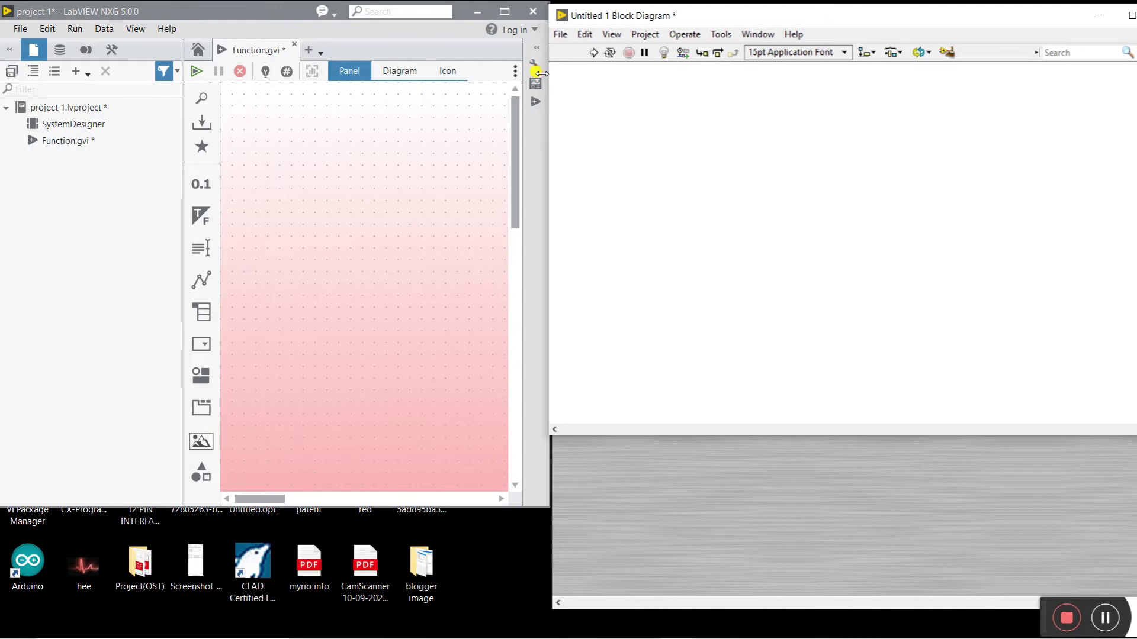
pyautogui.doubleClick(183, 1)
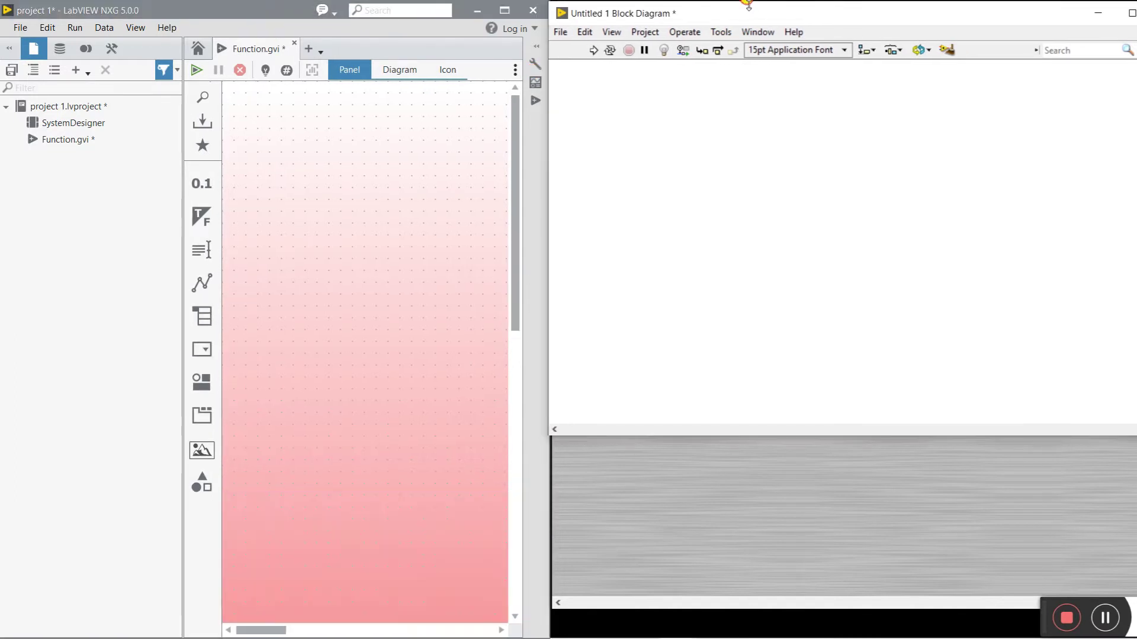
pyautogui.doubleClick(749, 5)
pyautogui.hotkey('ctrl', 'e')
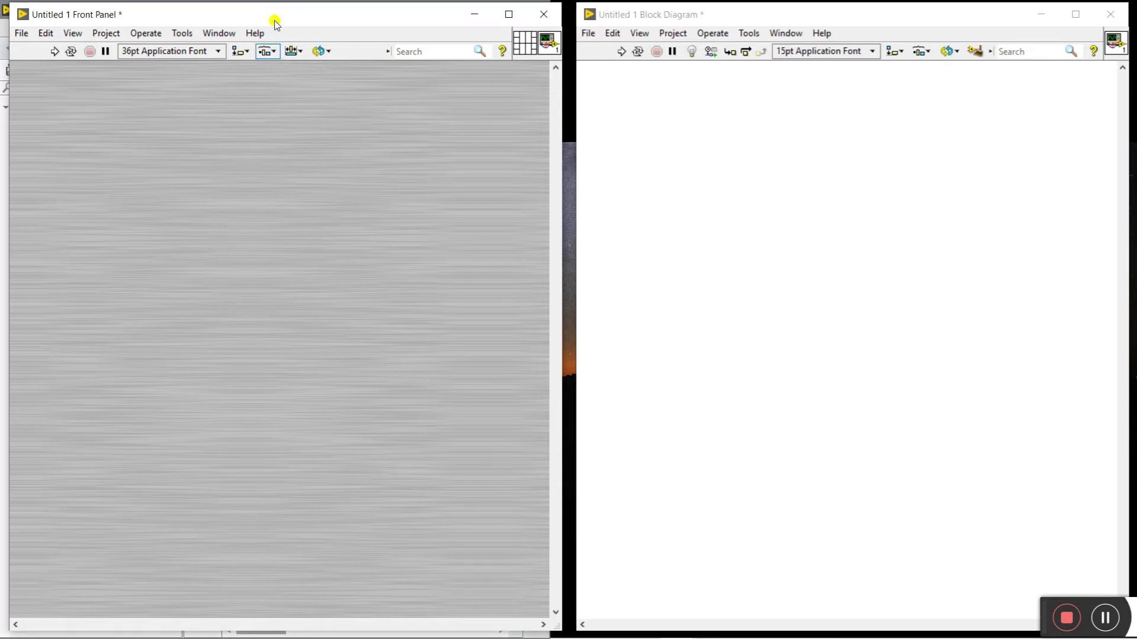
# Step: Browse the Controls palette, then move the brushed-metal front panel to the right half
pyautogui.rightClick(212, 176)
pyautogui.click(195, 168)
pyautogui.rightClick(195, 168)
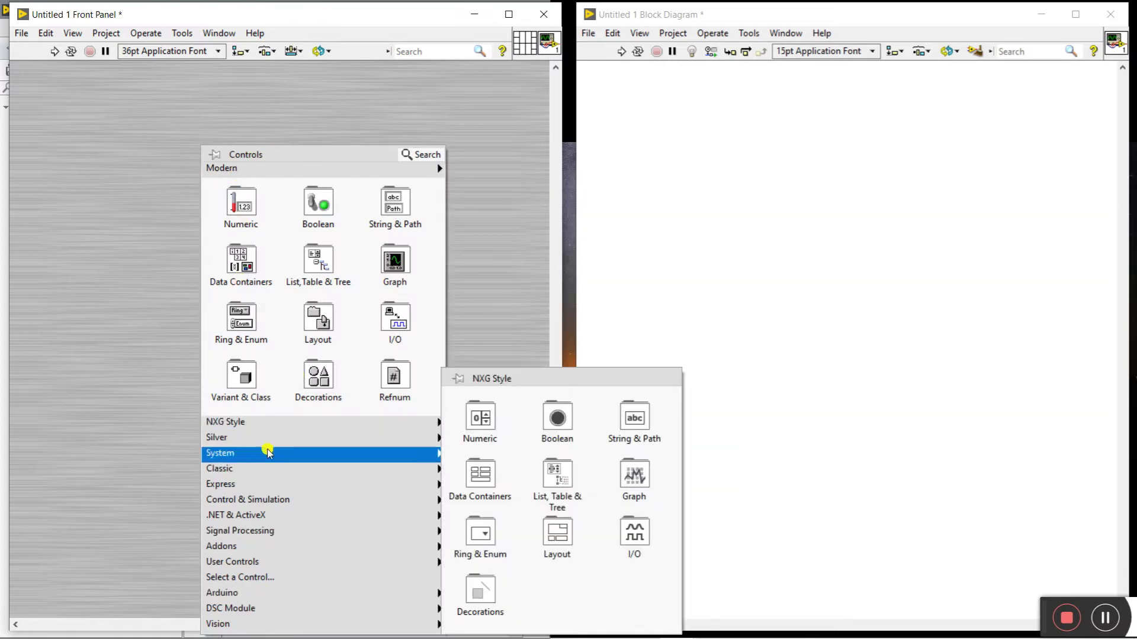
pyautogui.moveTo(254, 217)
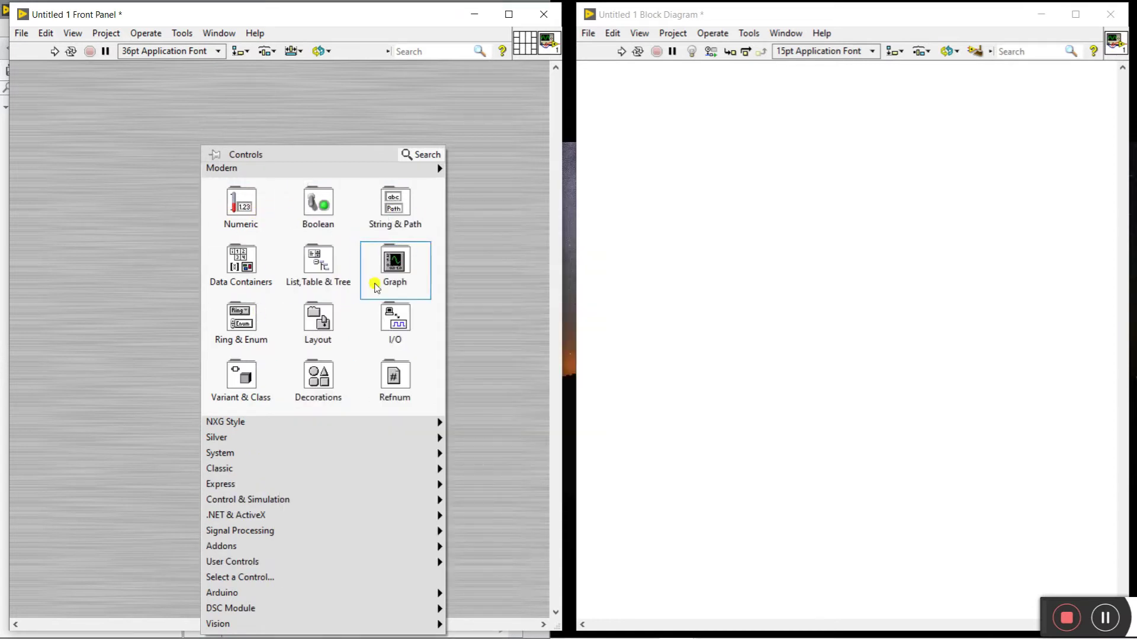
pyautogui.moveTo(397, 16); pyautogui.dragTo(940, 61)
pyautogui.click(408, 228)
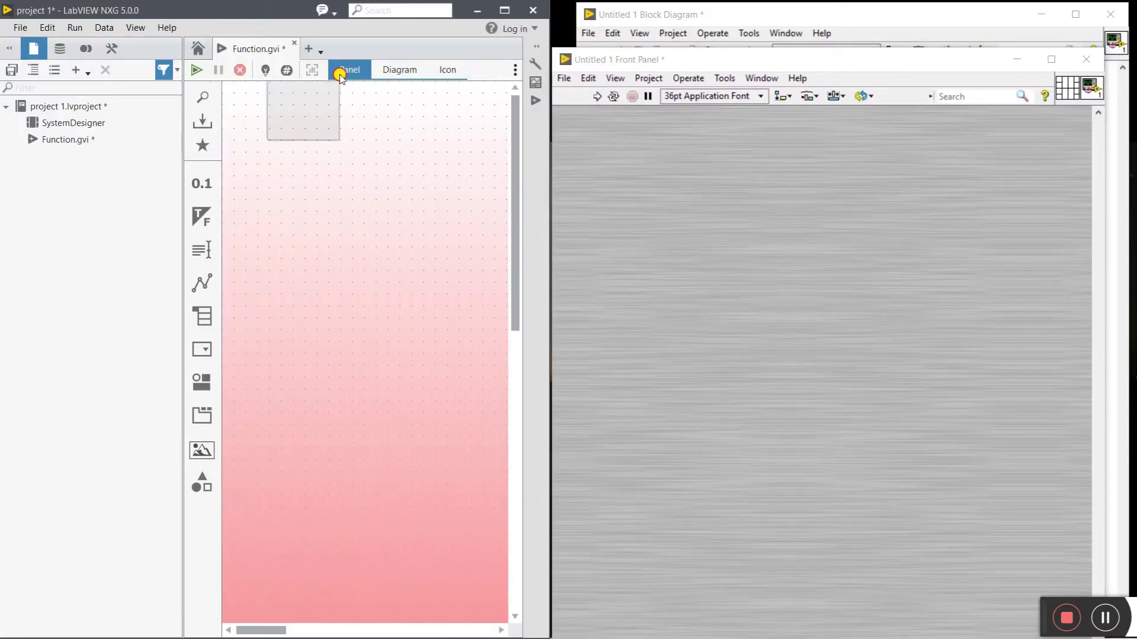
# Step: Switch the NXG controls palette to Grid view
pyautogui.rightClick(320, 179)
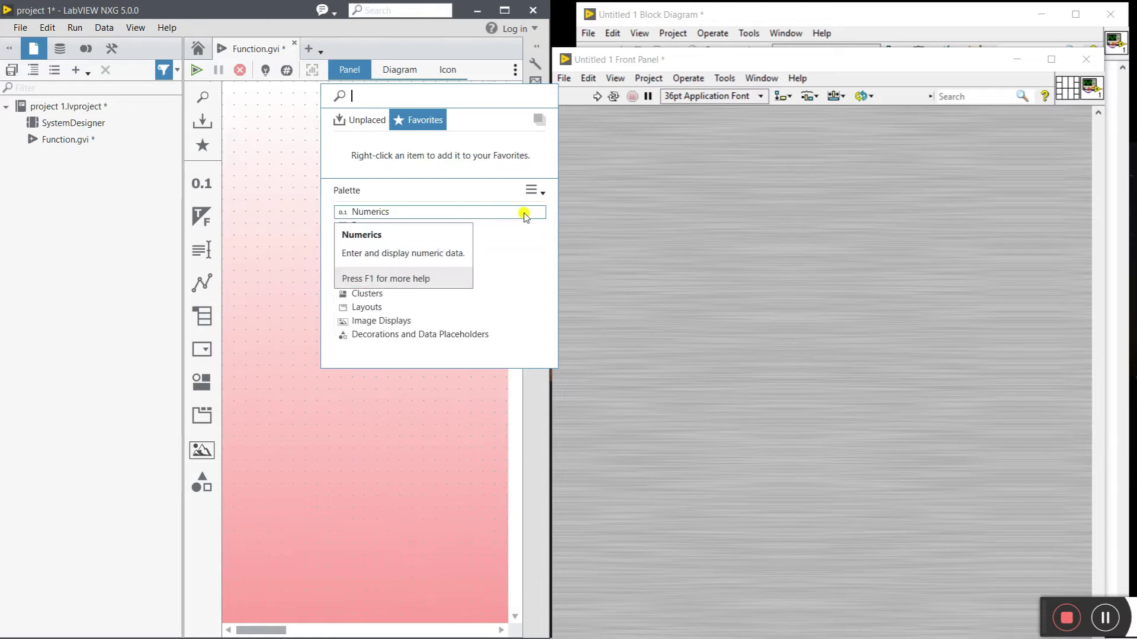
pyautogui.click(535, 191)
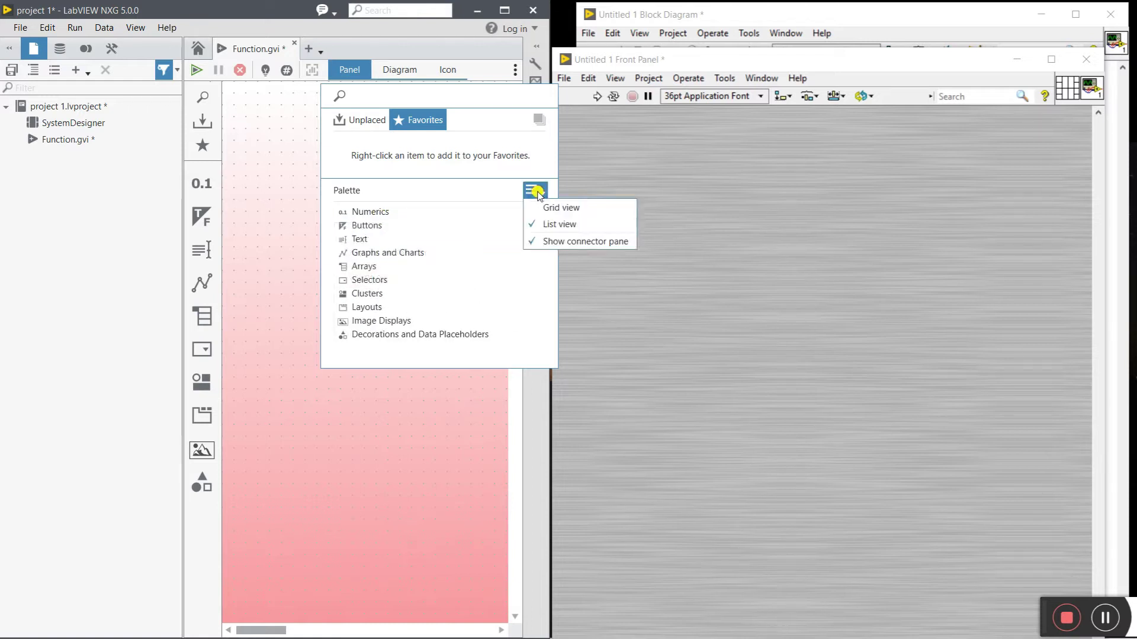
pyautogui.click(553, 208)
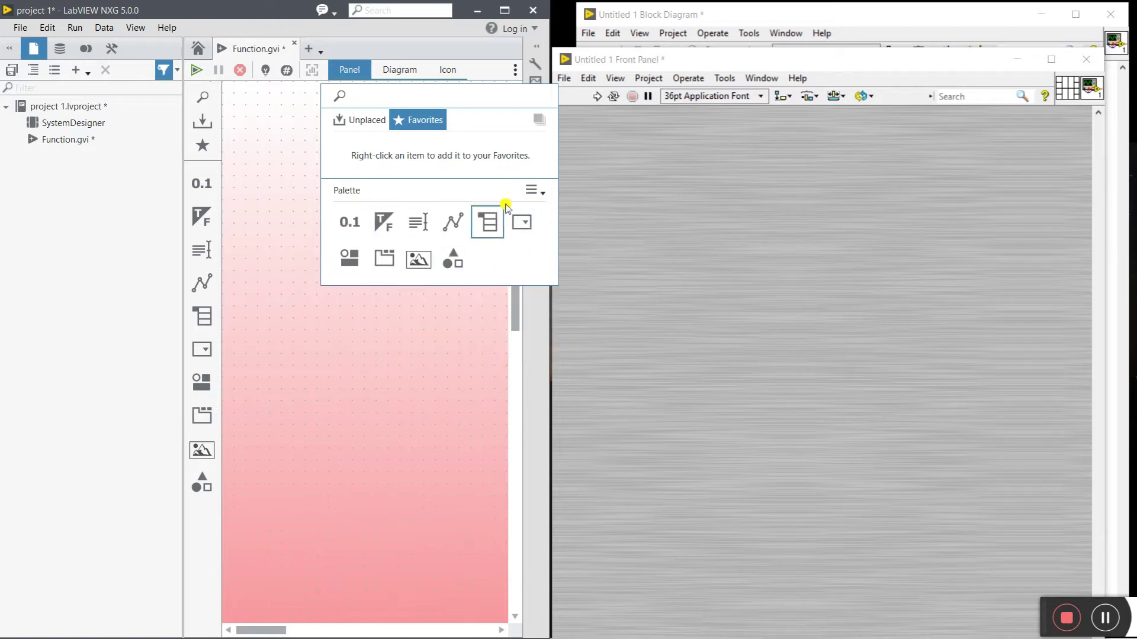
# Step: Add Numerics to the palette favourites and open the Numerics category
pyautogui.click(366, 96)
pyautogui.click(376, 235)
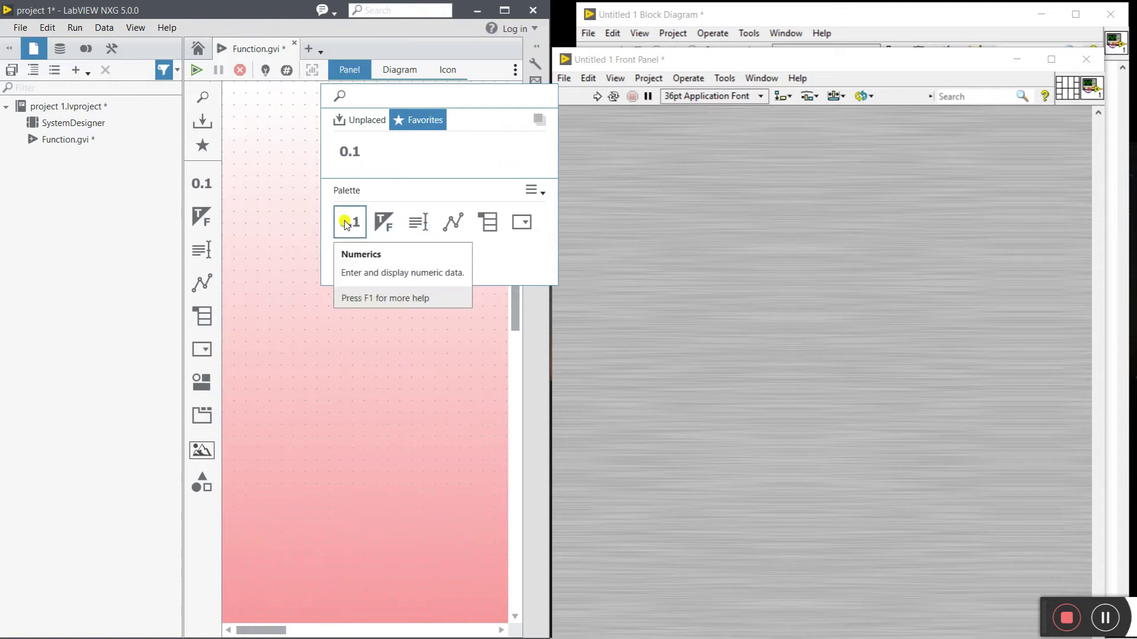
pyautogui.click(369, 121)
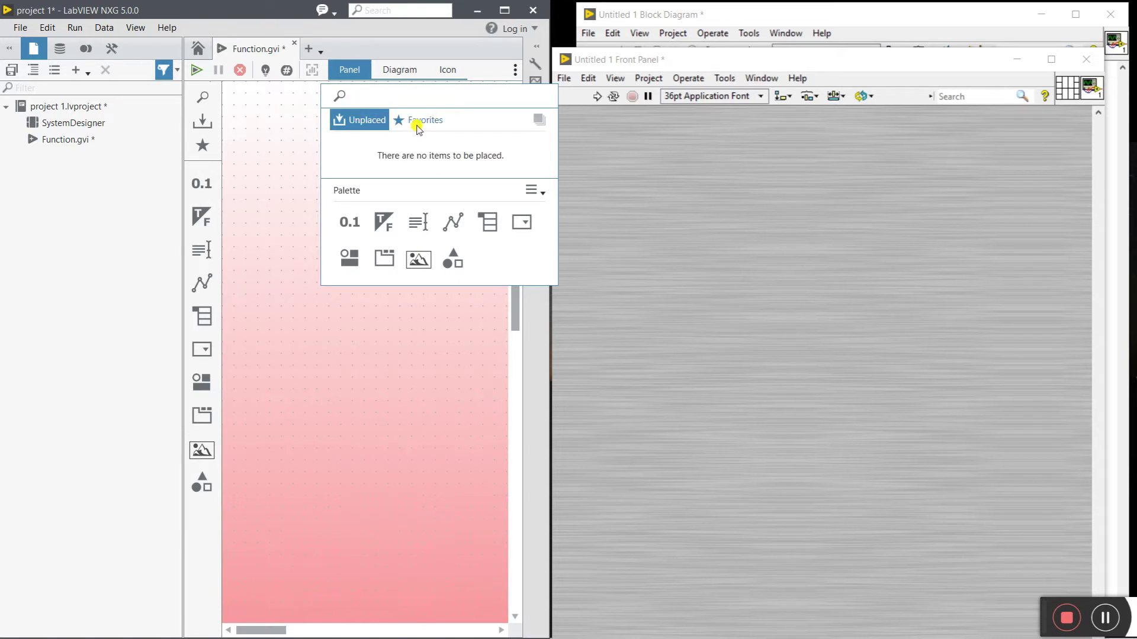
pyautogui.click(417, 125)
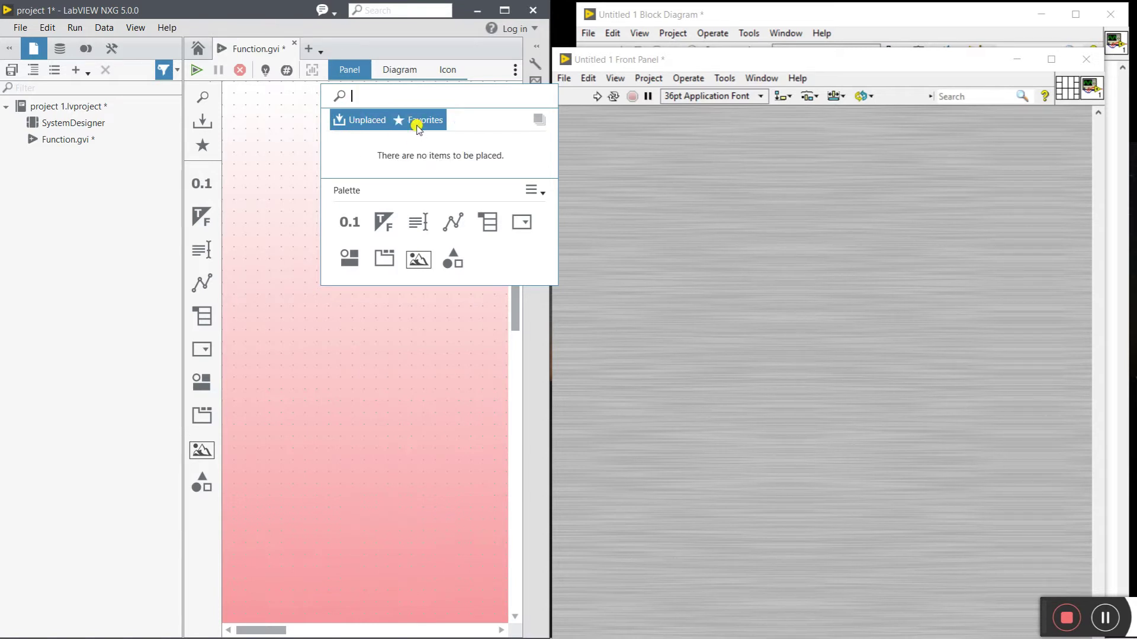
pyautogui.click(356, 124)
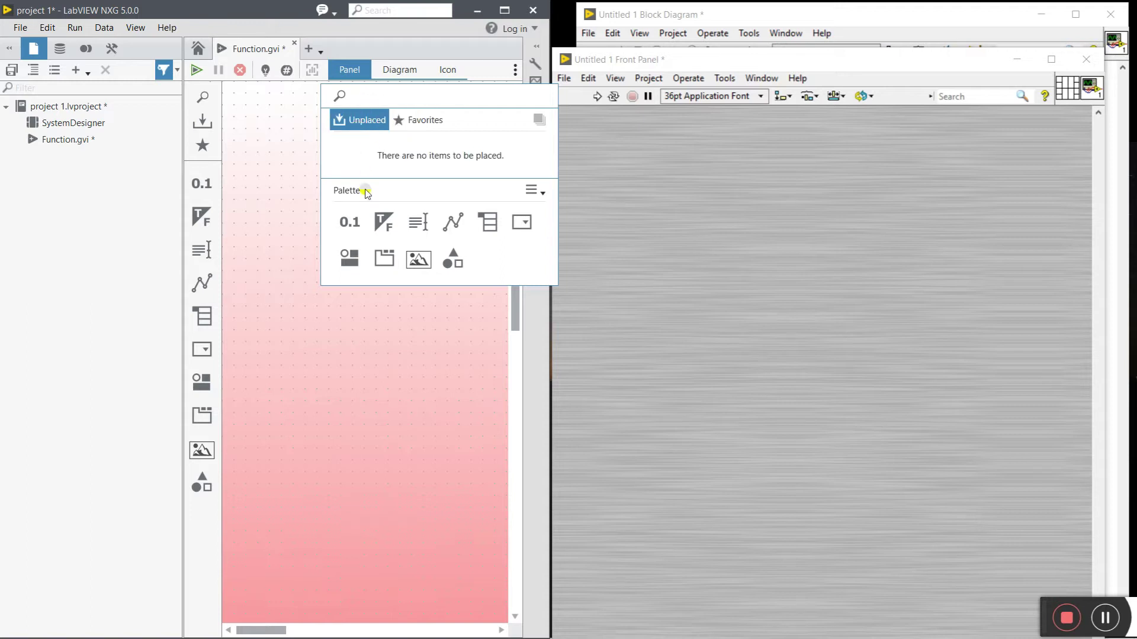
pyautogui.click(349, 227)
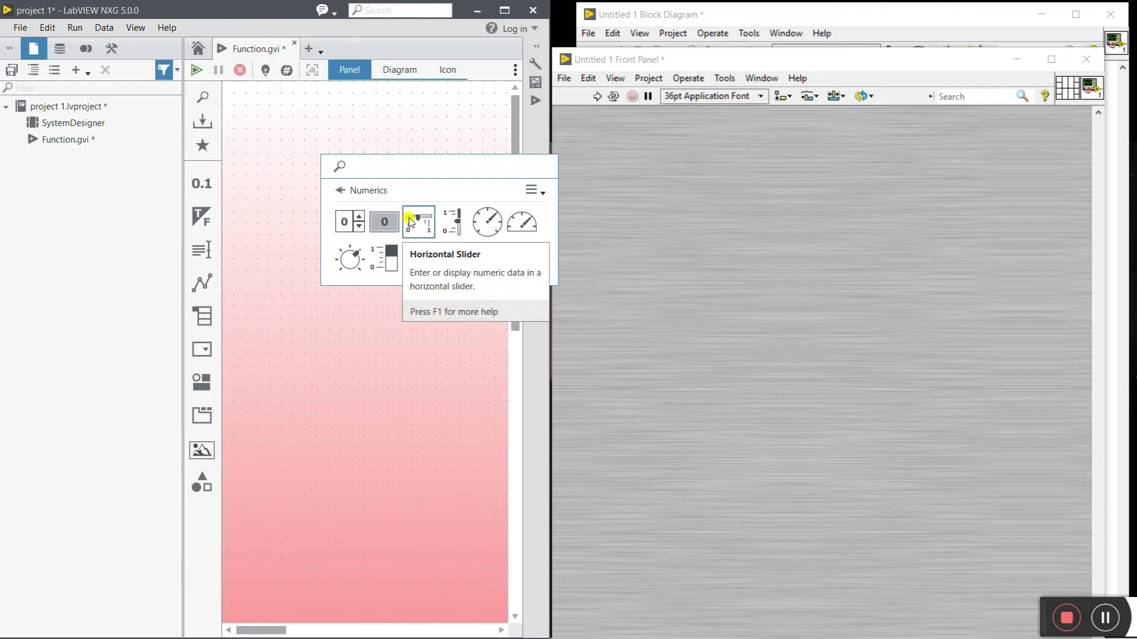
# Step: Place a Vertical Slider on the red panel, stretch it to a 0-10 scale, and position it
pyautogui.click(457, 228)
pyautogui.click(315, 242)
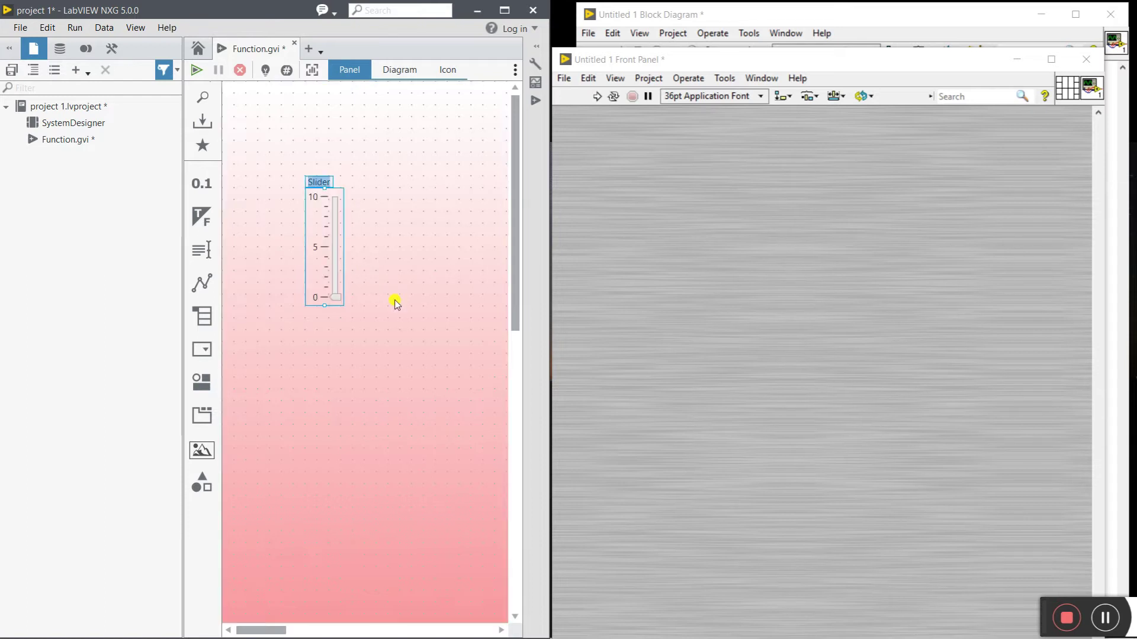
pyautogui.moveTo(330, 190); pyautogui.dragTo(325, 115)
pyautogui.moveTo(420, 263); pyautogui.dragTo(317, 217)
pyautogui.moveTo(314, 220); pyautogui.dragTo(291, 315)
# Step: Extend the LabVIEW 2020 brushed-metal front panel up to the screen top
pyautogui.click(741, 267)
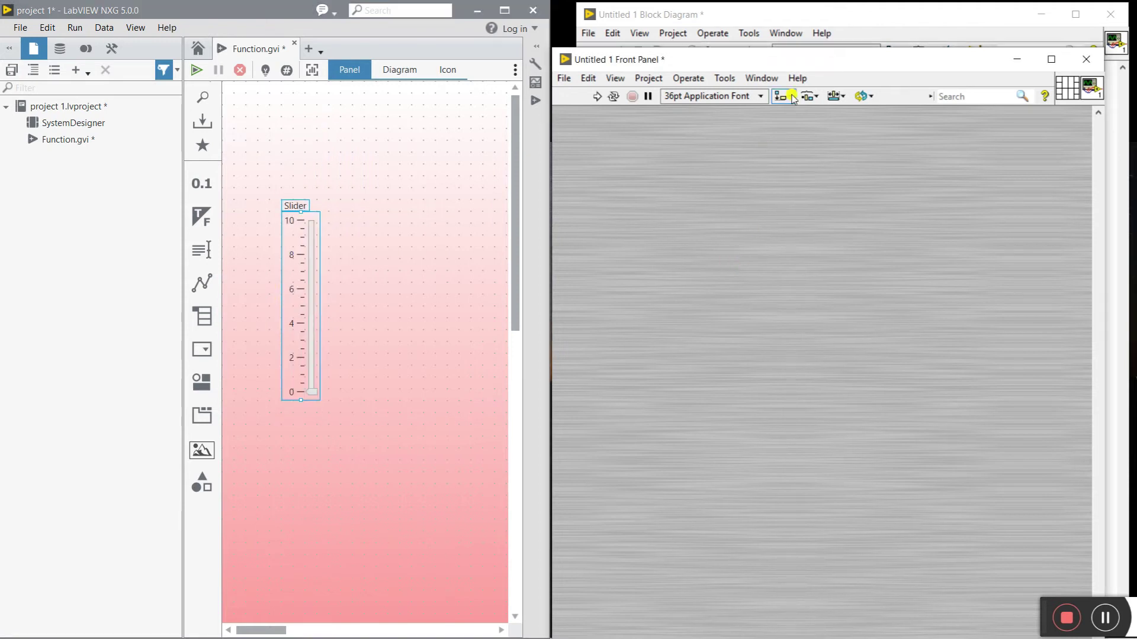
pyautogui.moveTo(773, 48); pyautogui.dragTo(770, 3)
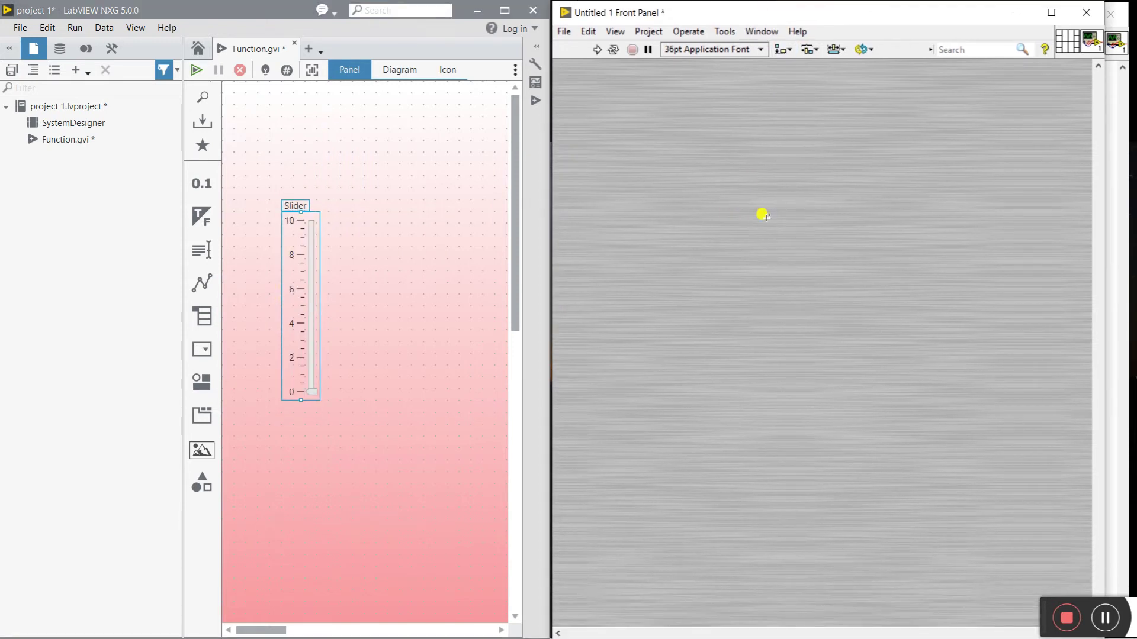
pyautogui.rightClick(766, 219)
# Step: Place a Vertical Pointer Slide on the brushed-metal panel and lengthen it to 0-10
pyautogui.moveTo(806, 208)
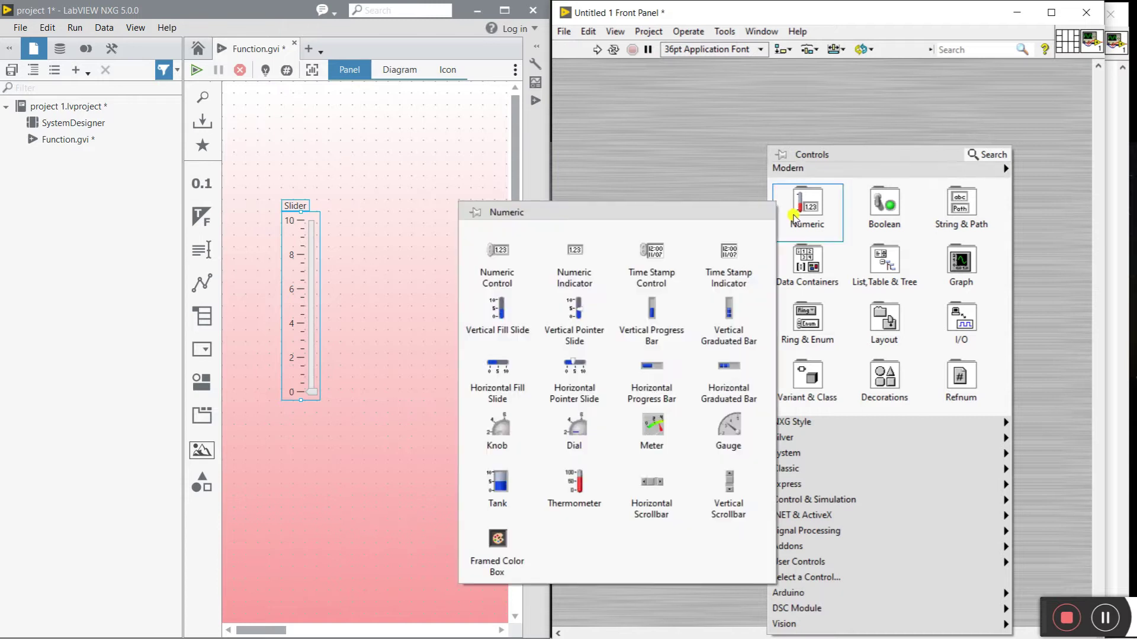
pyautogui.click(583, 324)
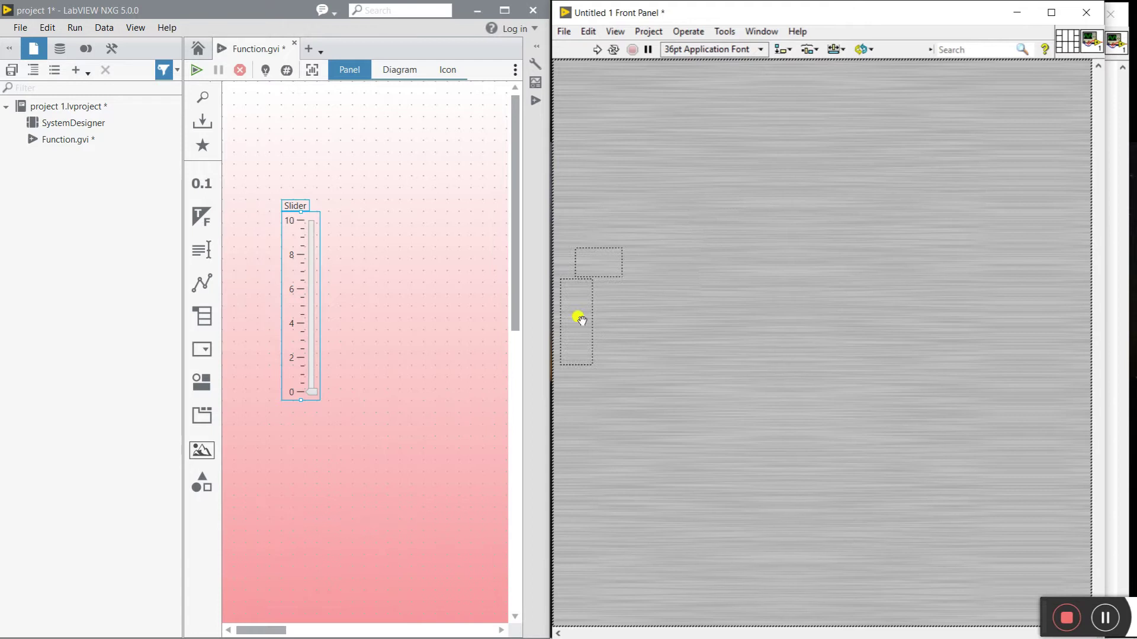
pyautogui.click(702, 251)
pyautogui.click(709, 222)
pyautogui.moveTo(708, 220); pyautogui.dragTo(627, 215)
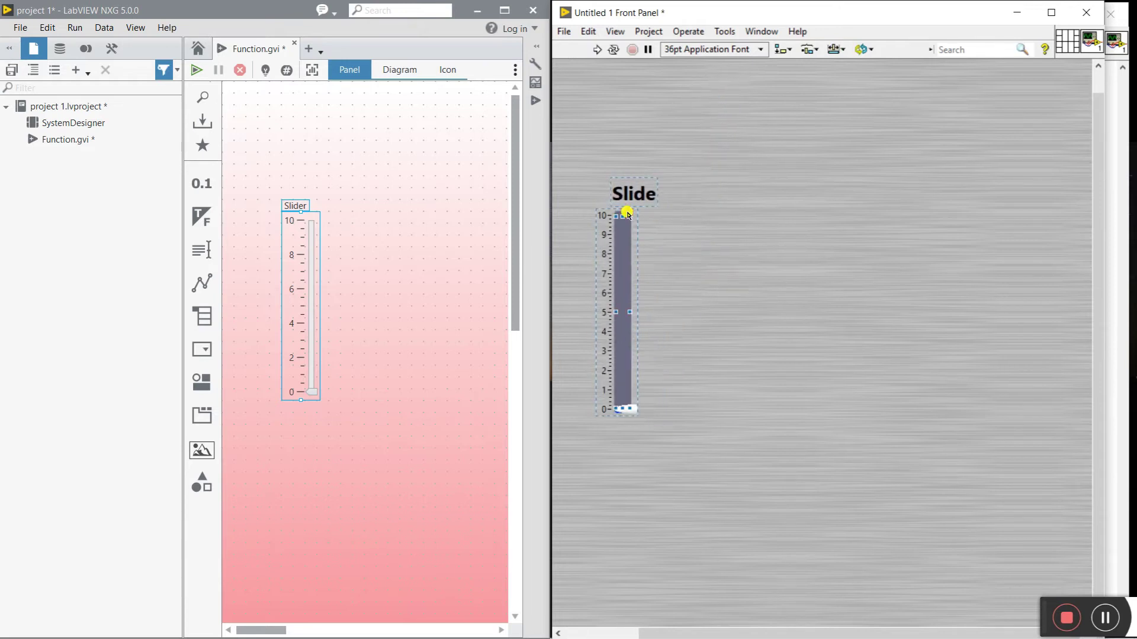
# Step: Select and then deselect the Slider on the NXG red panel
pyautogui.click(357, 302)
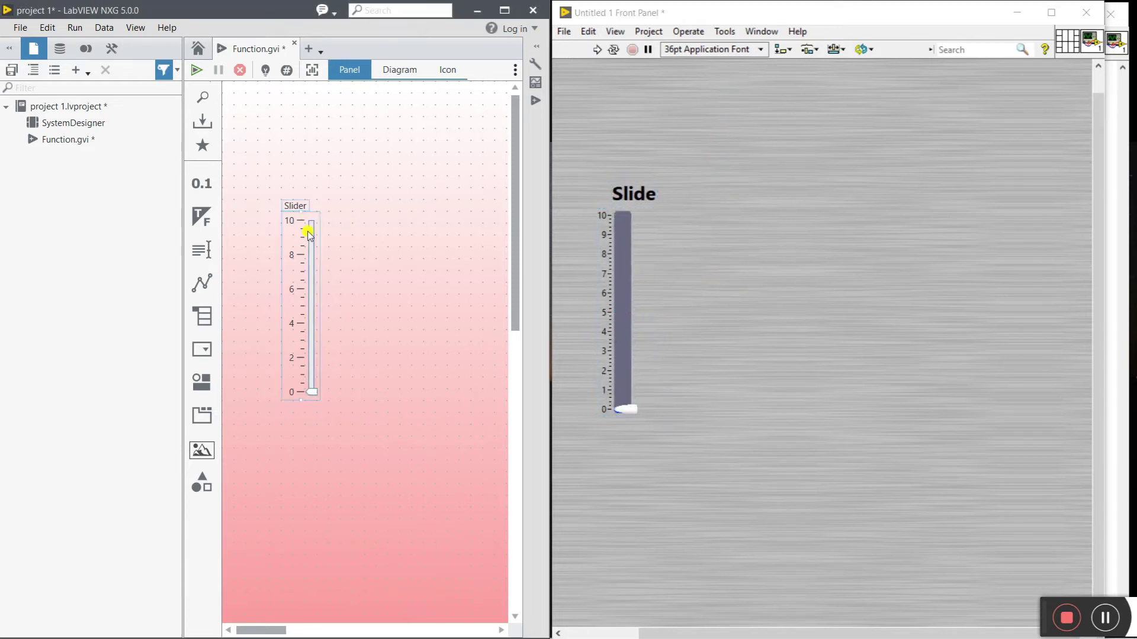
pyautogui.moveTo(379, 404); pyautogui.dragTo(256, 159)
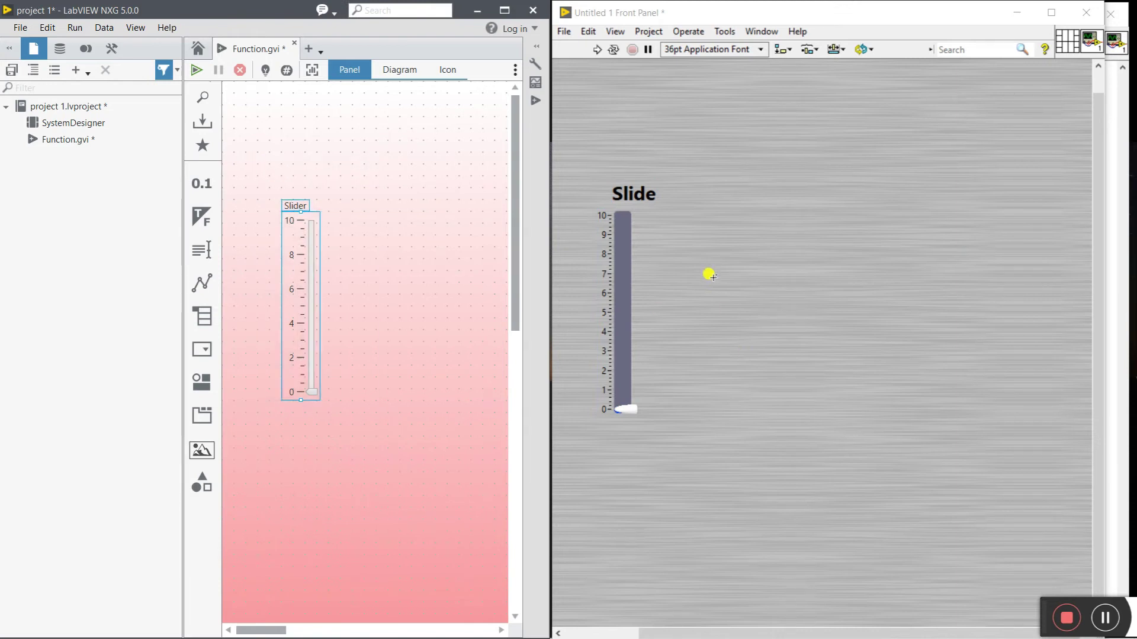
pyautogui.click(359, 308)
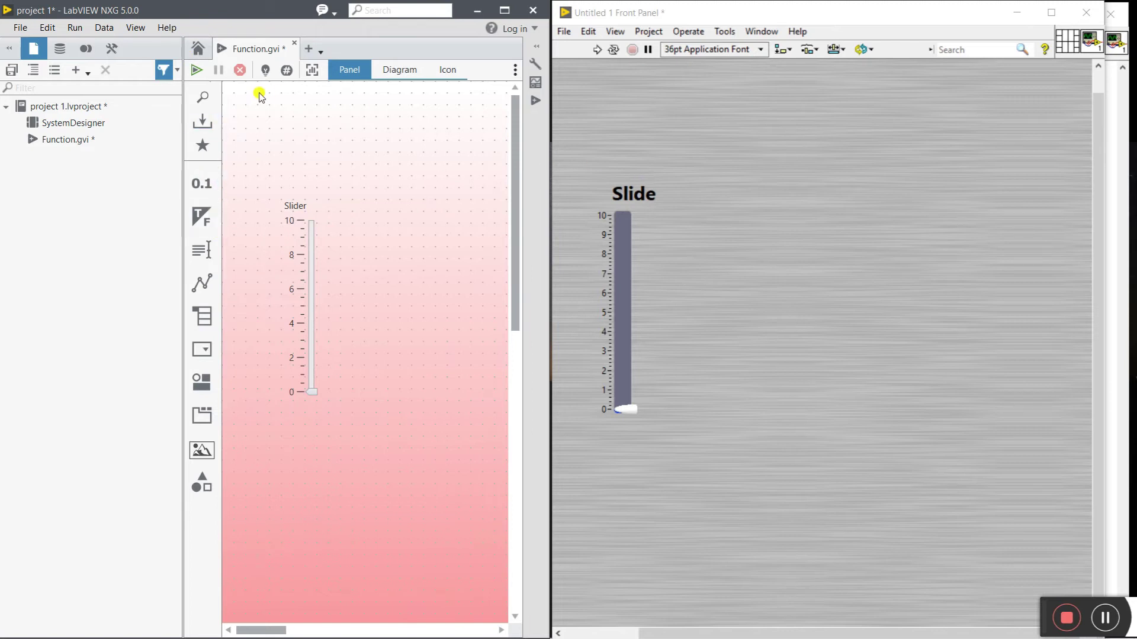
# Step: Show the NXG Favorites palette with the previously saved Numerics category
pyautogui.click(203, 146)
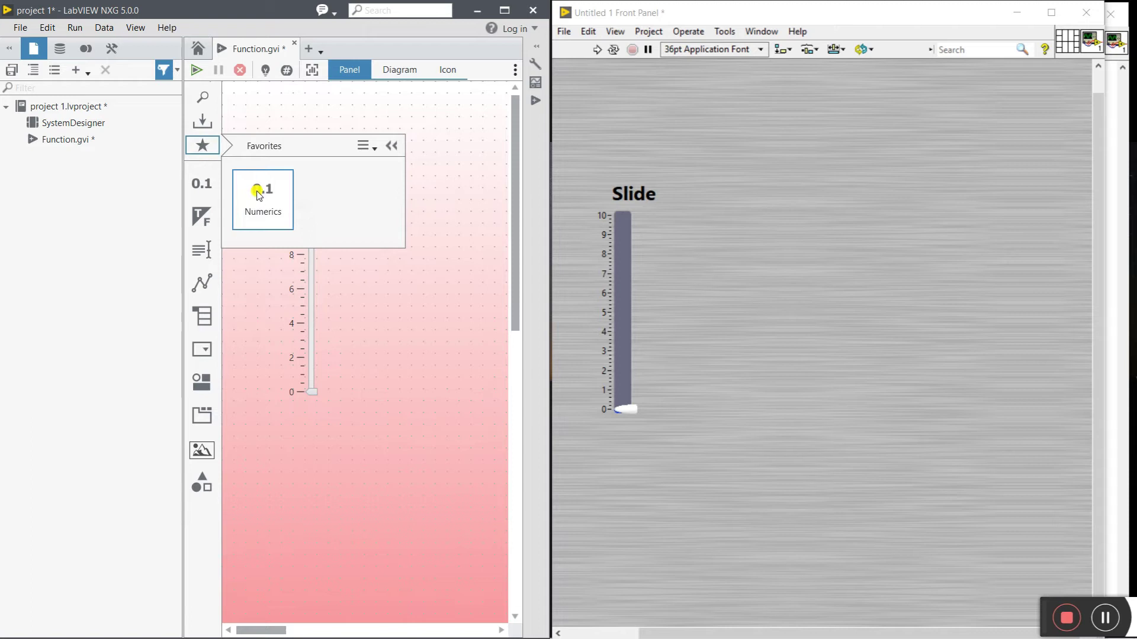